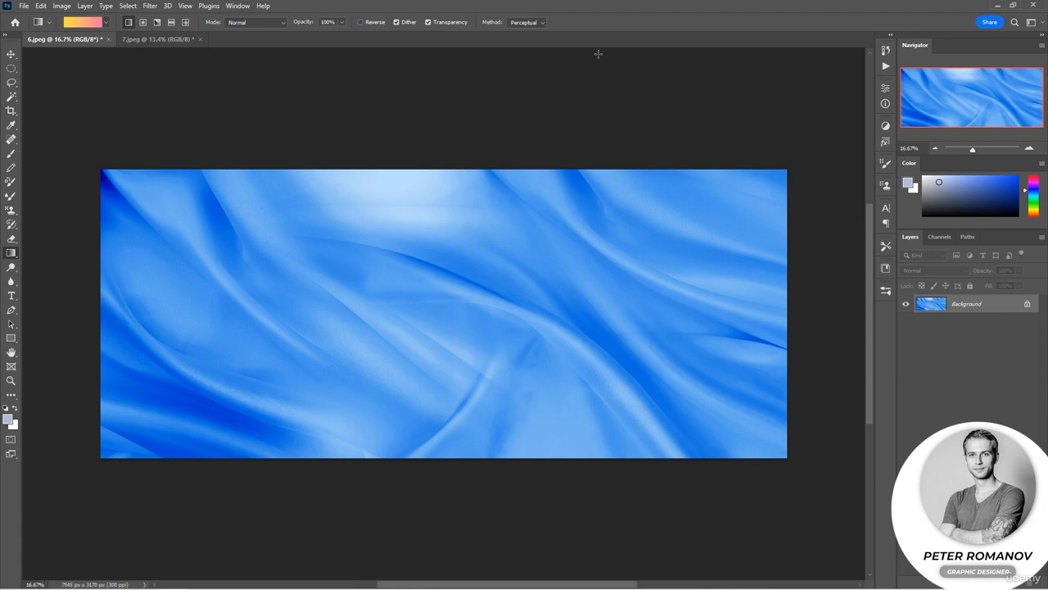
Copy the ornament pattern layer from 7.jpeg into 6.jpeg above the blue fabric background.
{"action": "left_click", "coordinate": [156, 38]}
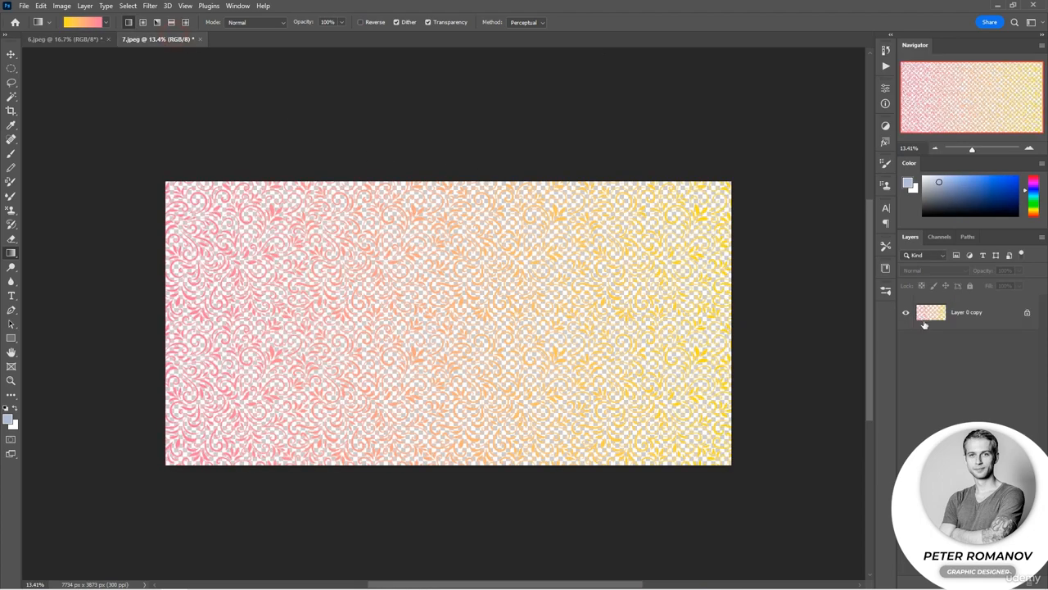
{"action": "left_click", "coordinate": [956, 324]}
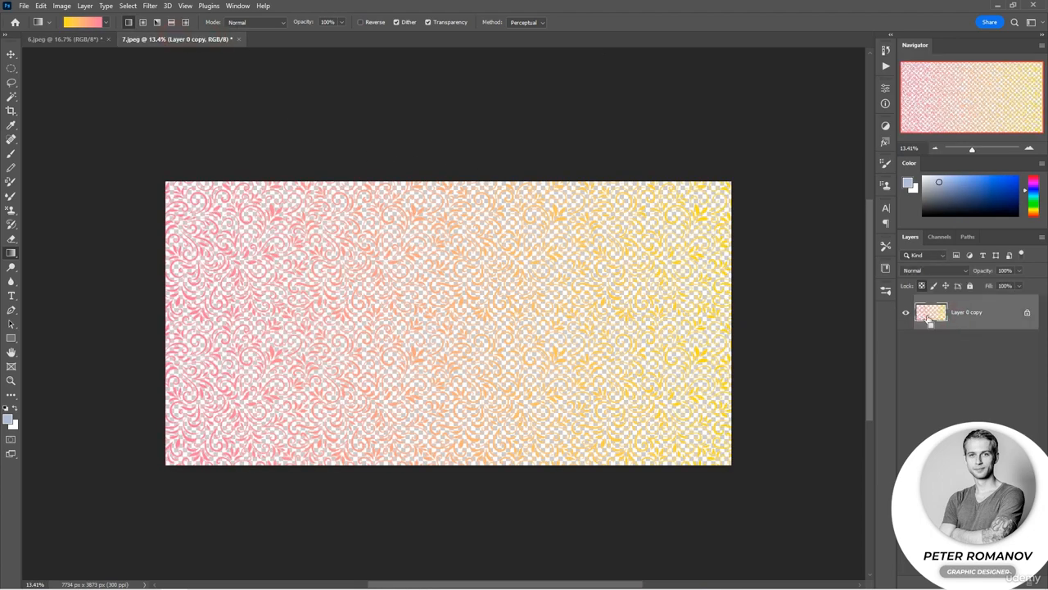
{"action": "left_click", "coordinate": [83, 41]}
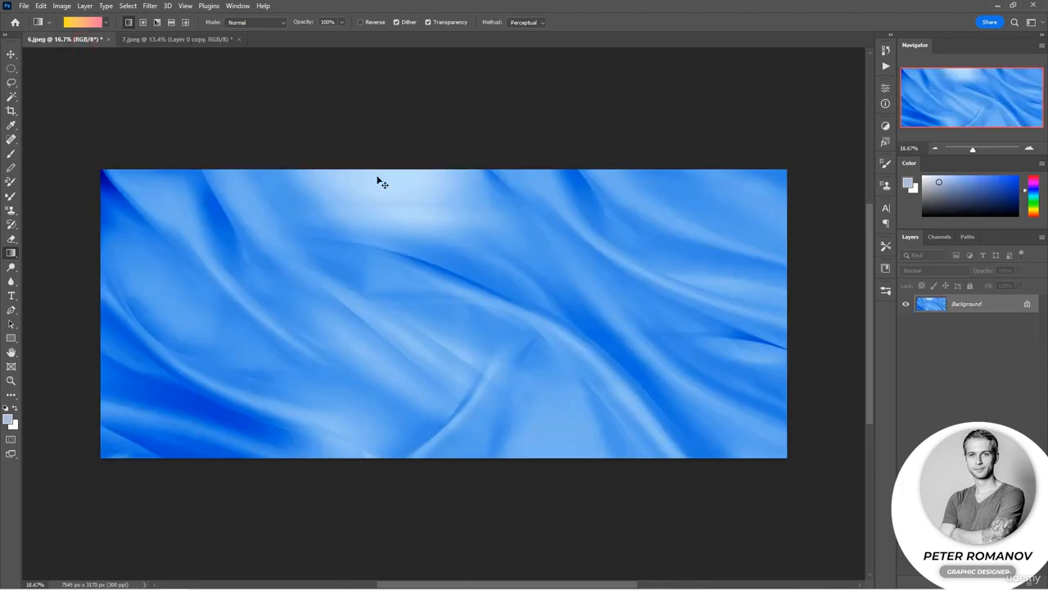
{"action": "key", "text": "ctrl+v"}
{"action": "left_click", "coordinate": [579, 260]}
{"action": "left_click", "coordinate": [576, 243]}
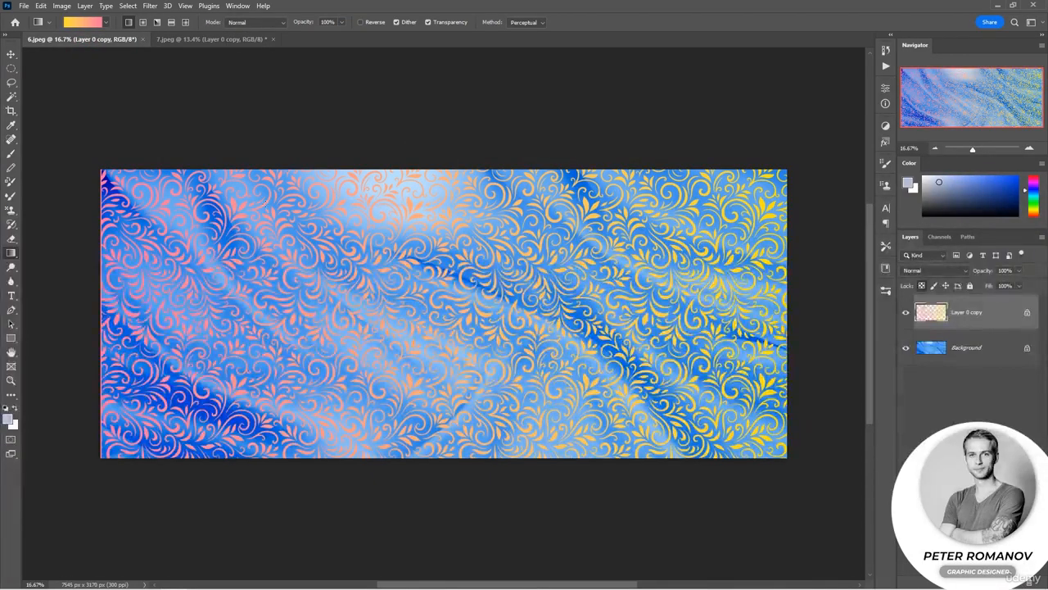
Scale the pattern layer up to about 104% and position it so it extends past all edges of the fabric image.
{"action": "left_click", "coordinate": [11, 55]}
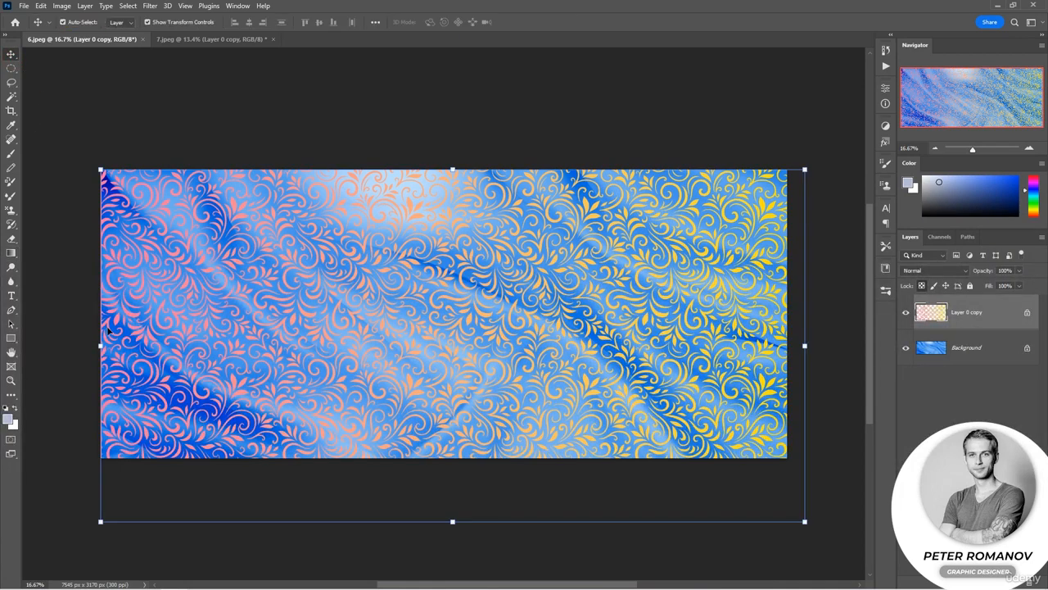
{"action": "left_click_drag", "start_coordinate": [100, 345], "coordinate": [90, 345]}
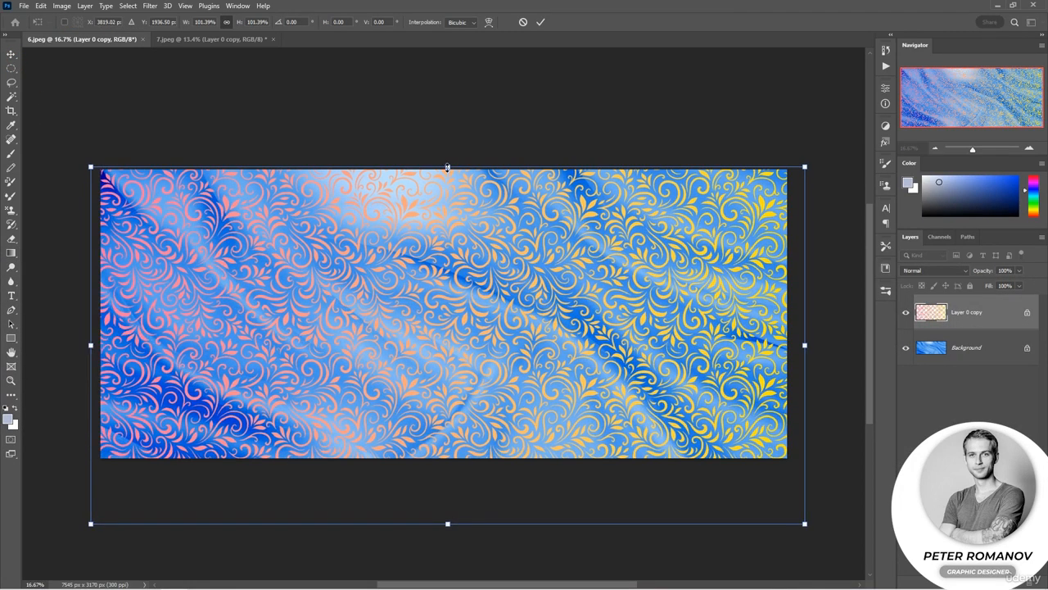
{"action": "left_click_drag", "start_coordinate": [447, 167], "coordinate": [444, 157]}
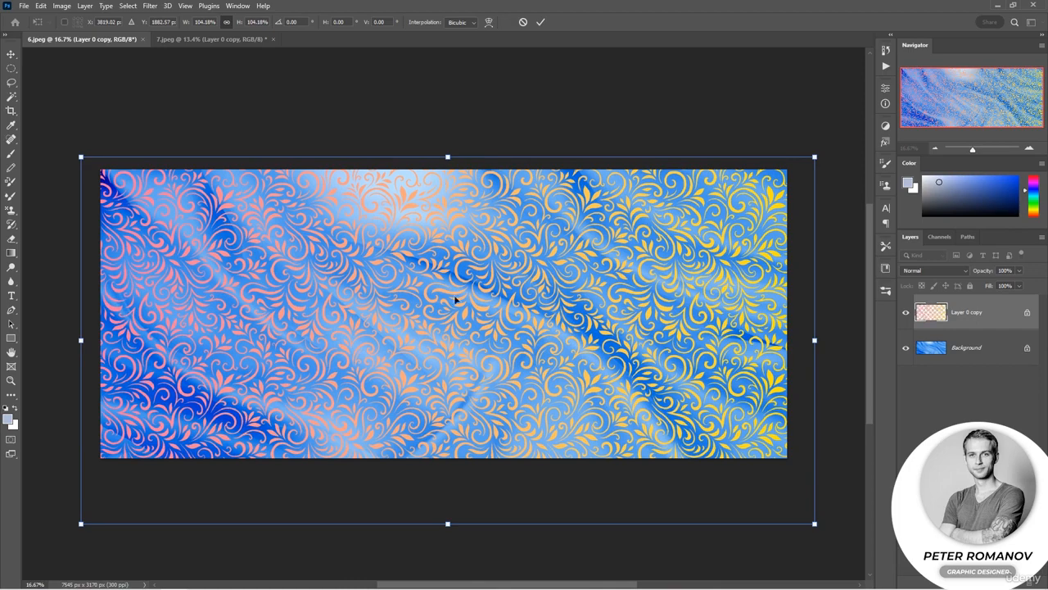
{"action": "left_click_drag", "start_coordinate": [455, 403], "coordinate": [451, 377]}
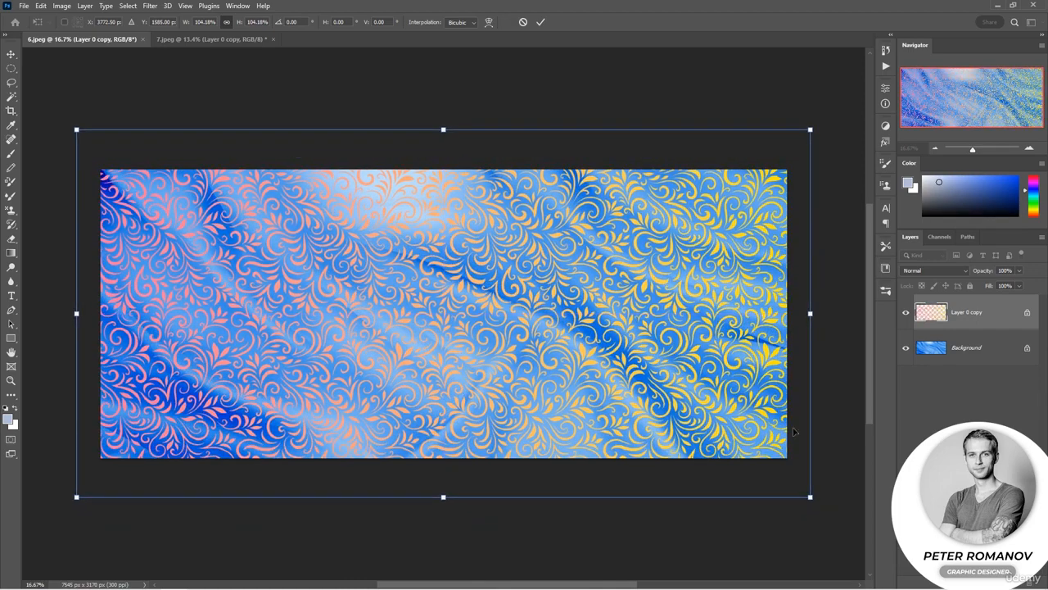
{"action": "left_click_drag", "start_coordinate": [808, 524], "coordinate": [805, 526]}
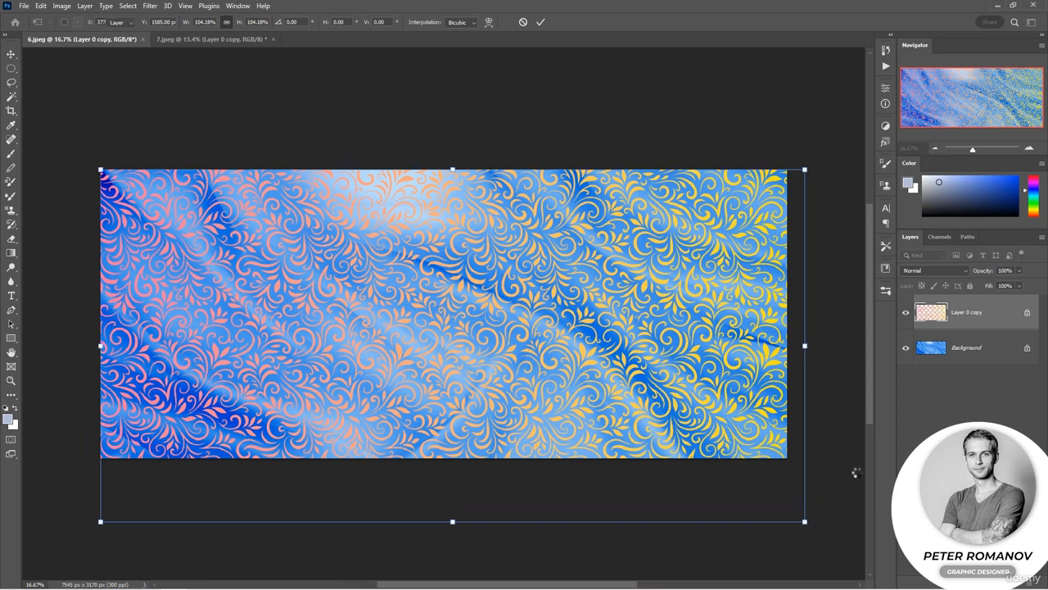
{"action": "key", "text": "Return"}
{"action": "left_click", "coordinate": [856, 445]}
Unlock and hide the pattern layer, with the Background layer selected.
{"action": "left_click", "coordinate": [1026, 313]}
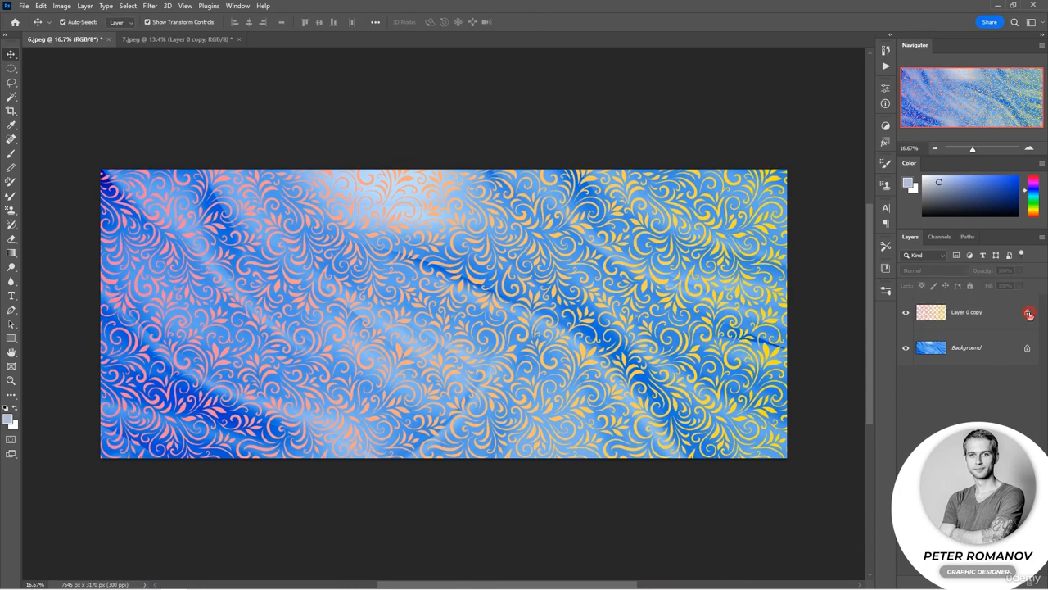
{"action": "left_click", "coordinate": [905, 312]}
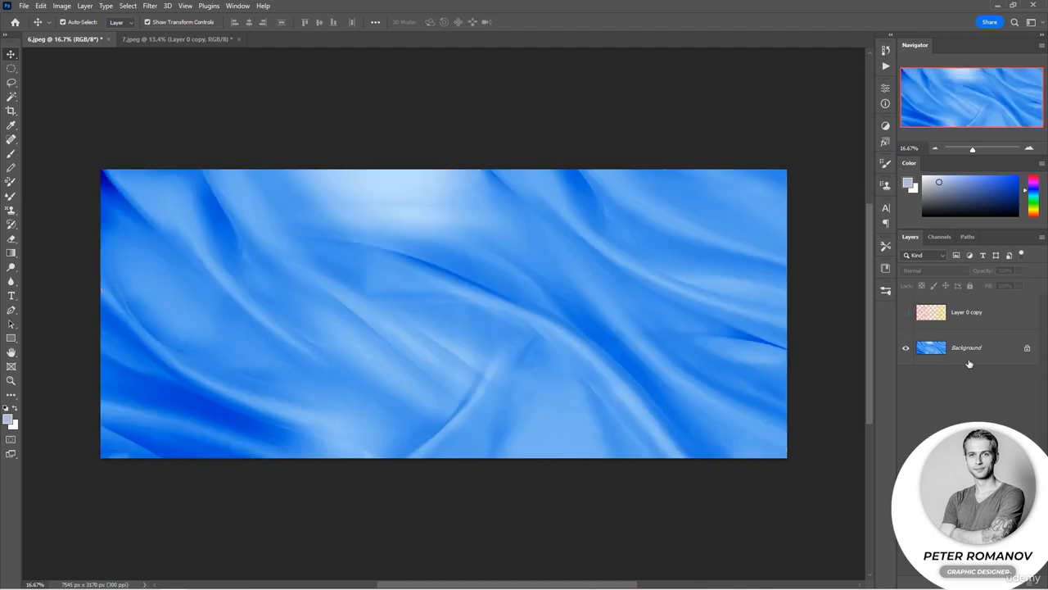
{"action": "left_click", "coordinate": [969, 362]}
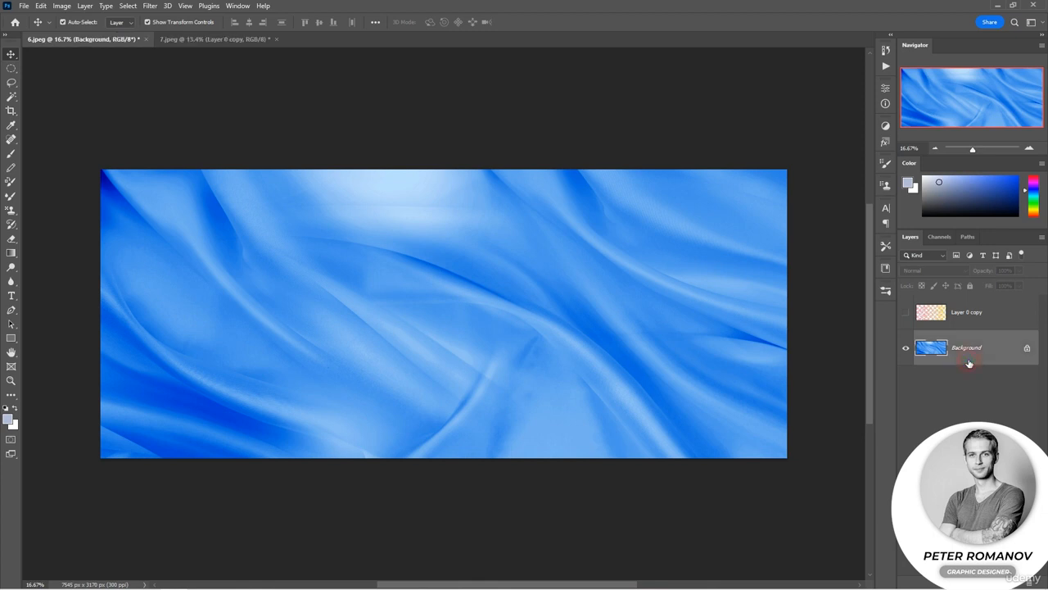
Compare the fabric's colour channels and duplicate the Red channel into a new document named c.
{"action": "left_click", "coordinate": [936, 240]}
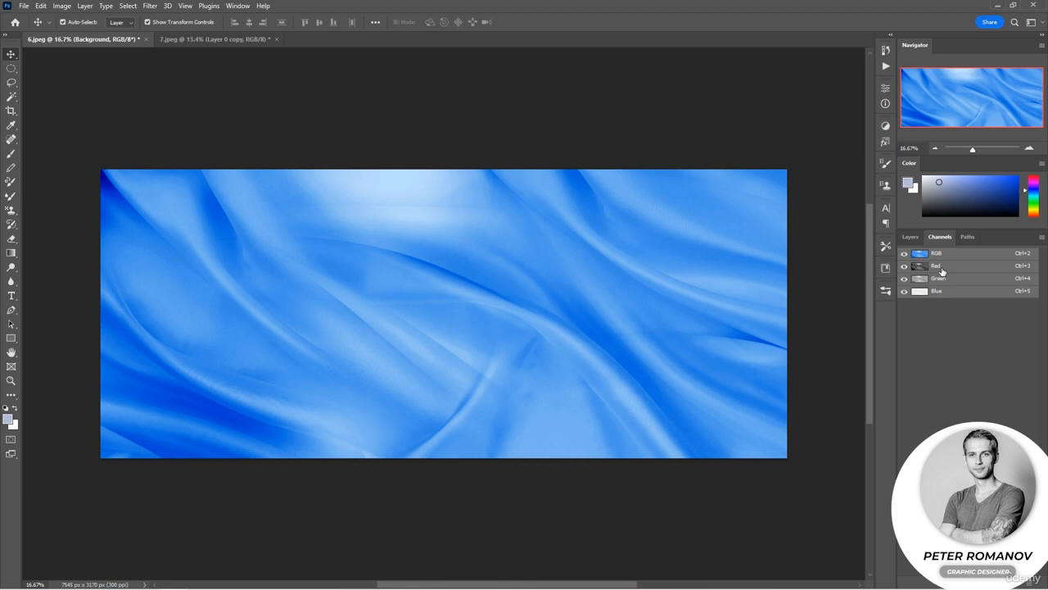
{"action": "left_click", "coordinate": [940, 267]}
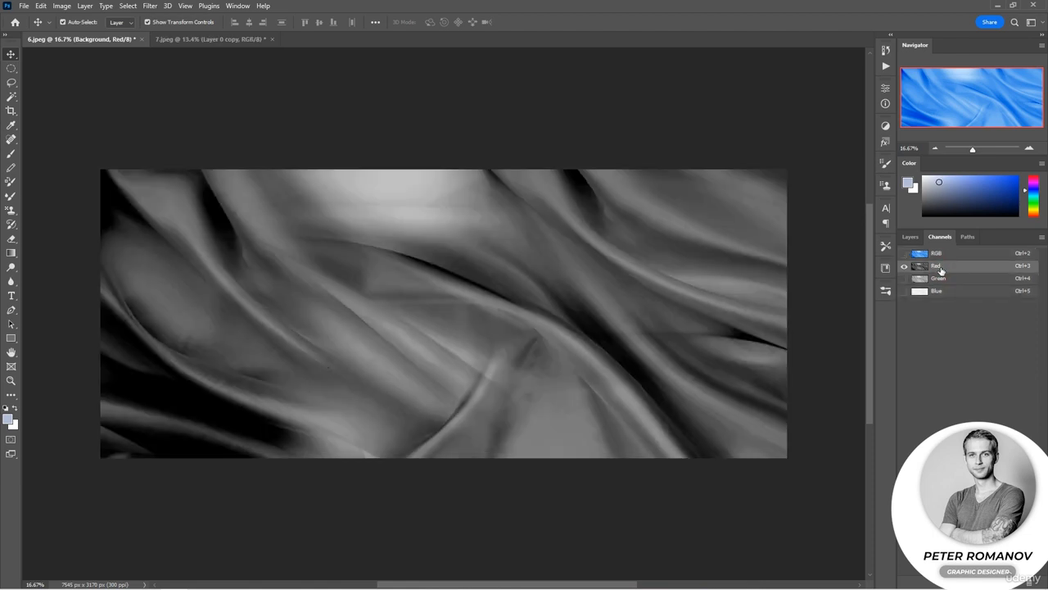
{"action": "left_click", "coordinate": [937, 291]}
{"action": "left_click", "coordinate": [938, 280]}
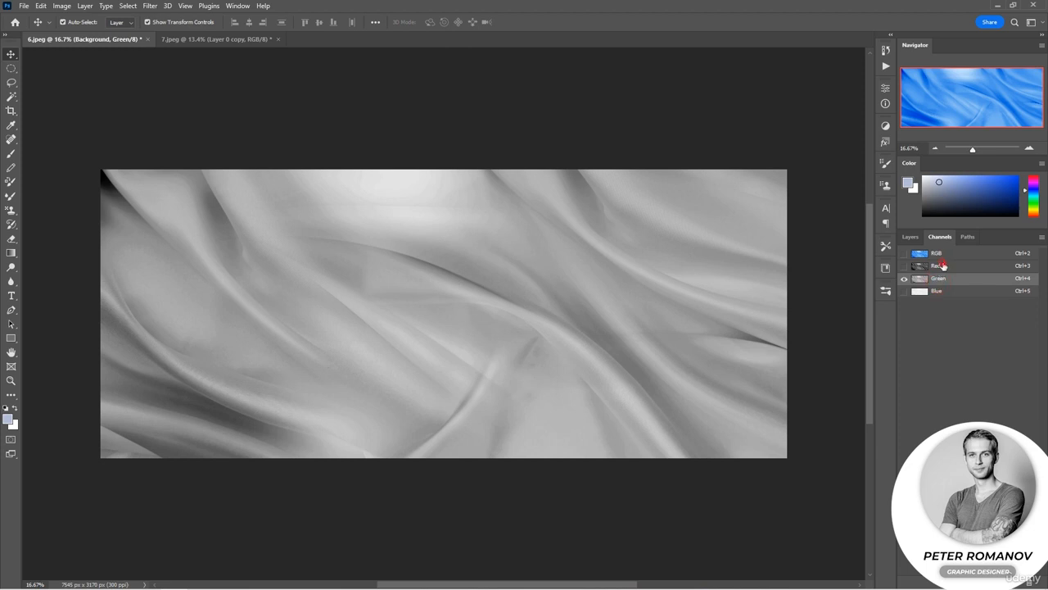
{"action": "left_click", "coordinate": [942, 266]}
{"action": "right_click", "coordinate": [953, 273]}
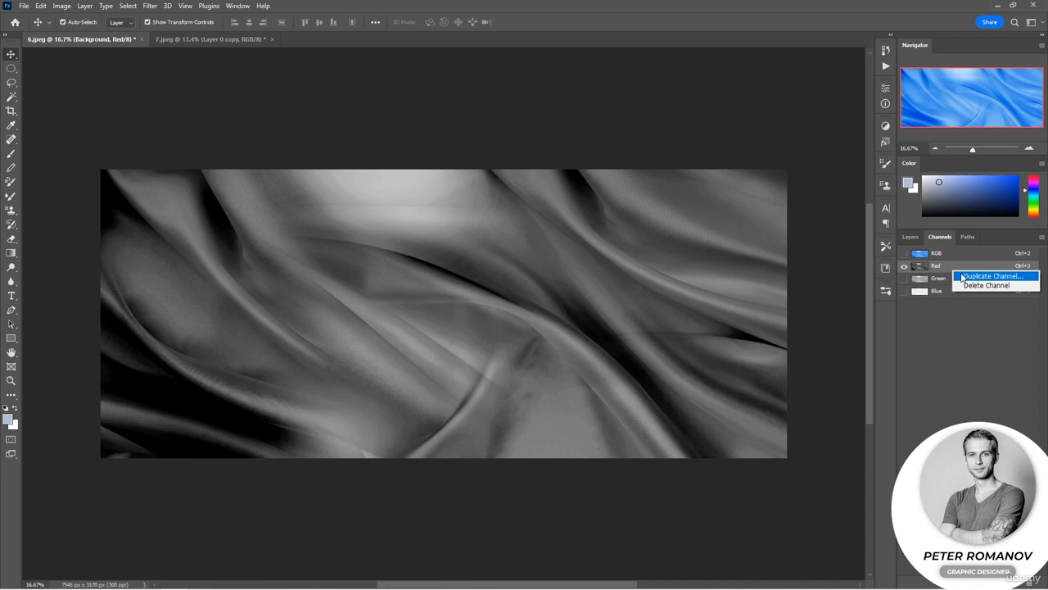
{"action": "left_click", "coordinate": [962, 277]}
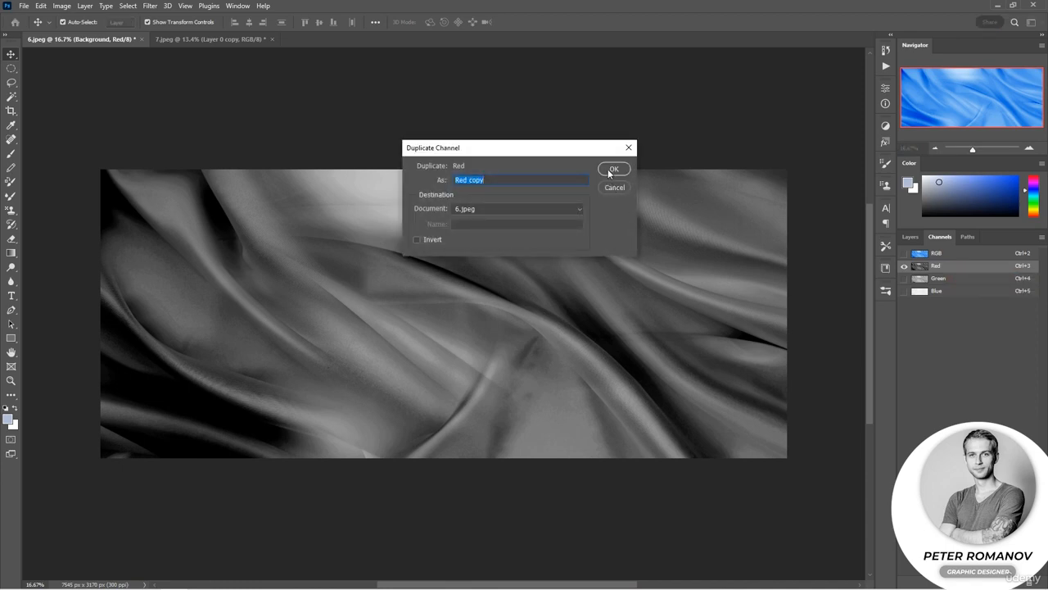
{"action": "left_click", "coordinate": [545, 211]}
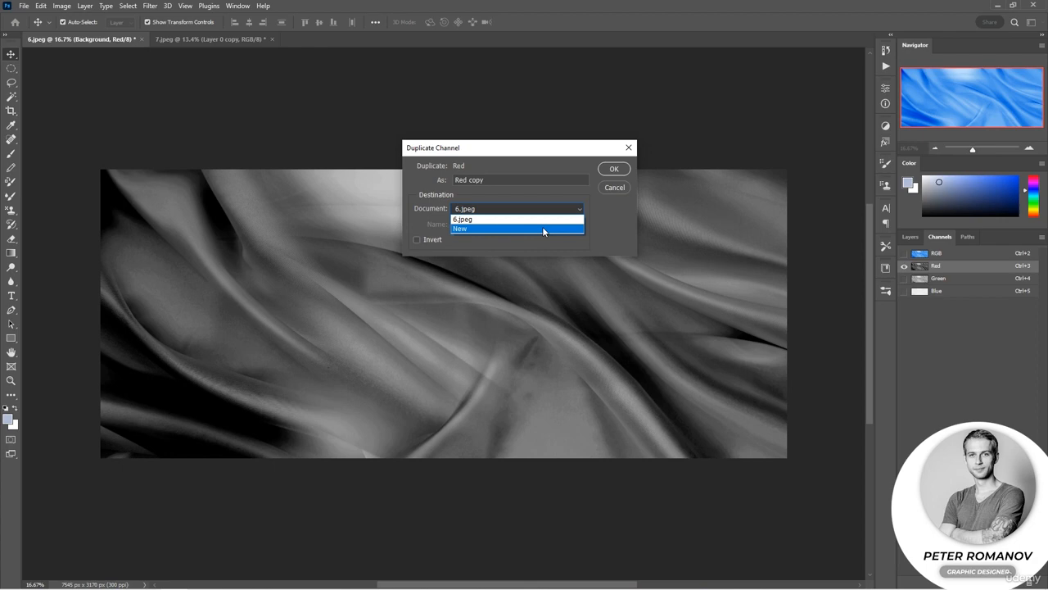
{"action": "left_click", "coordinate": [542, 229]}
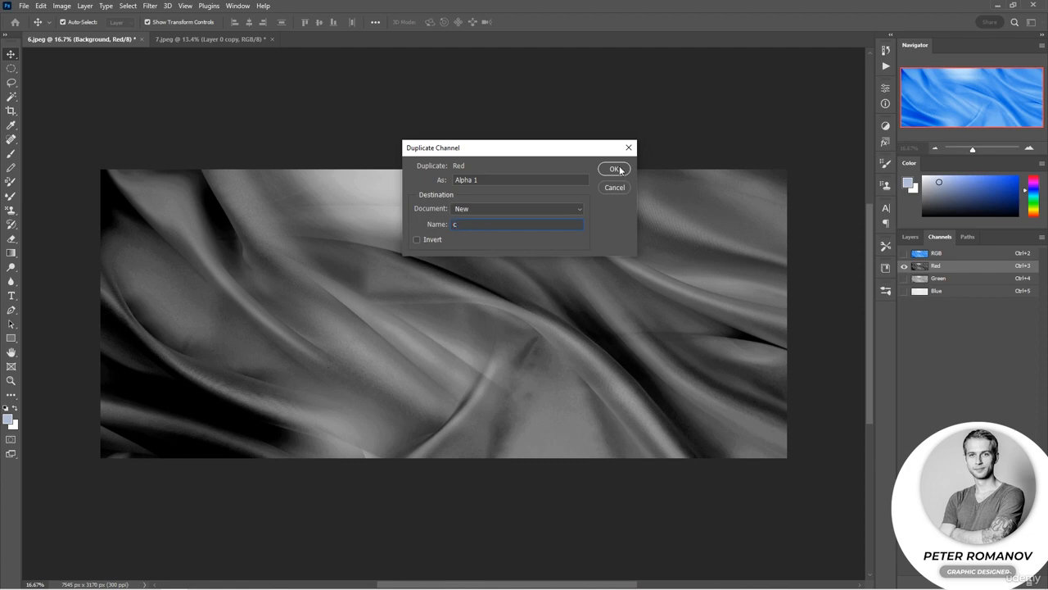
{"action": "left_click", "coordinate": [615, 169]}
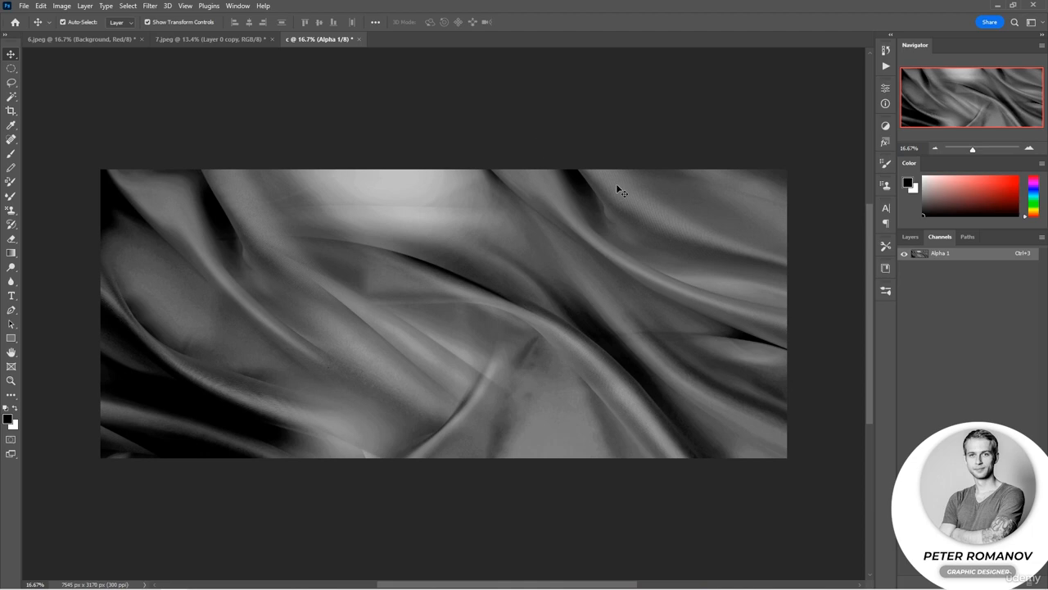
Apply a Gaussian Blur with a 16.6-pixel radius to the duplicated channel.
{"action": "left_click", "coordinate": [150, 7]}
{"action": "mouse_move", "coordinate": [269, 161]}
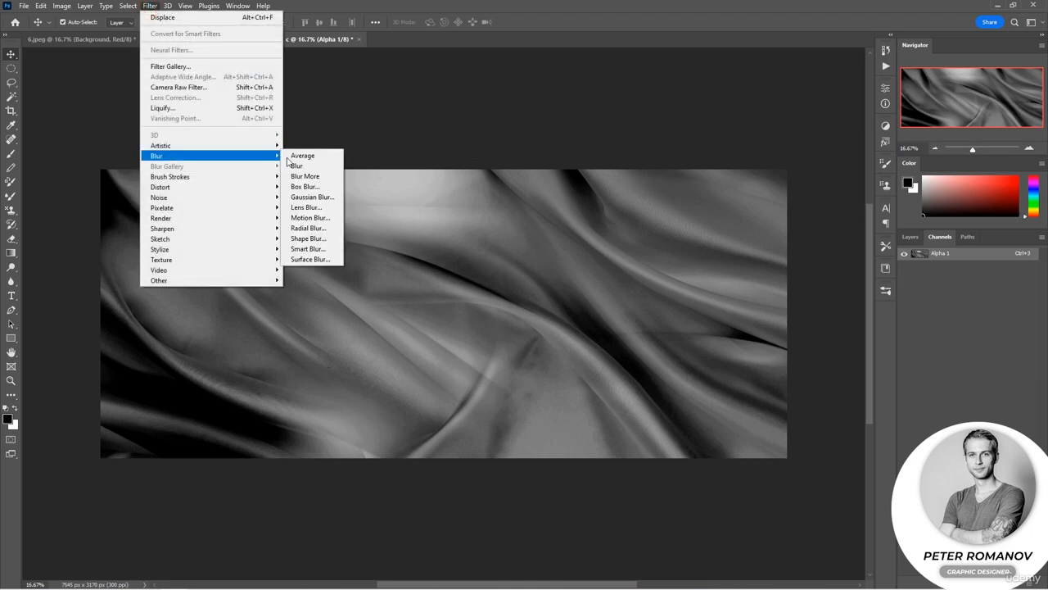
{"action": "left_click", "coordinate": [313, 200]}
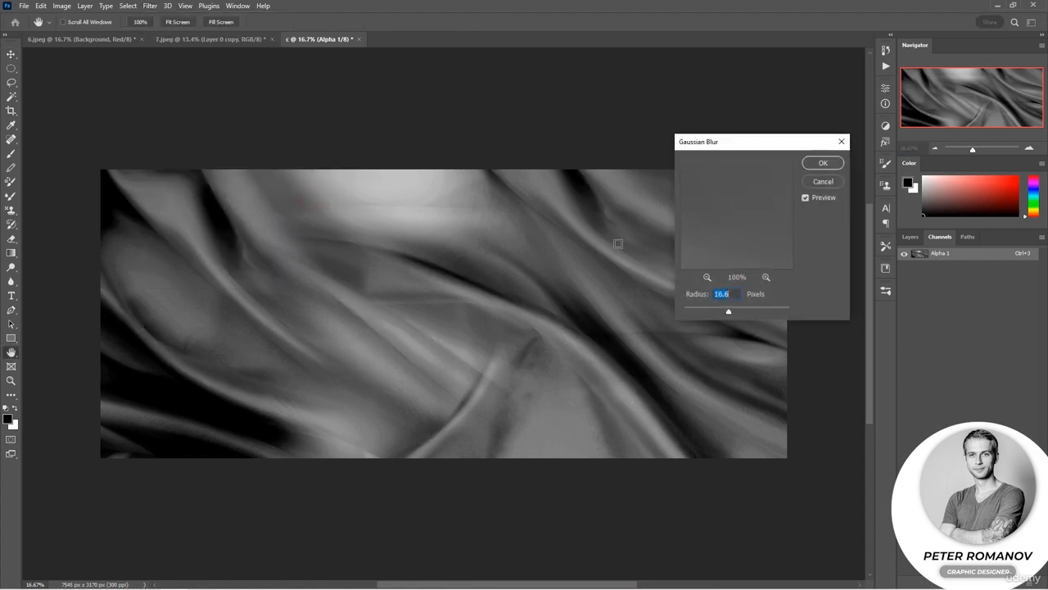
{"action": "left_click", "coordinate": [823, 163]}
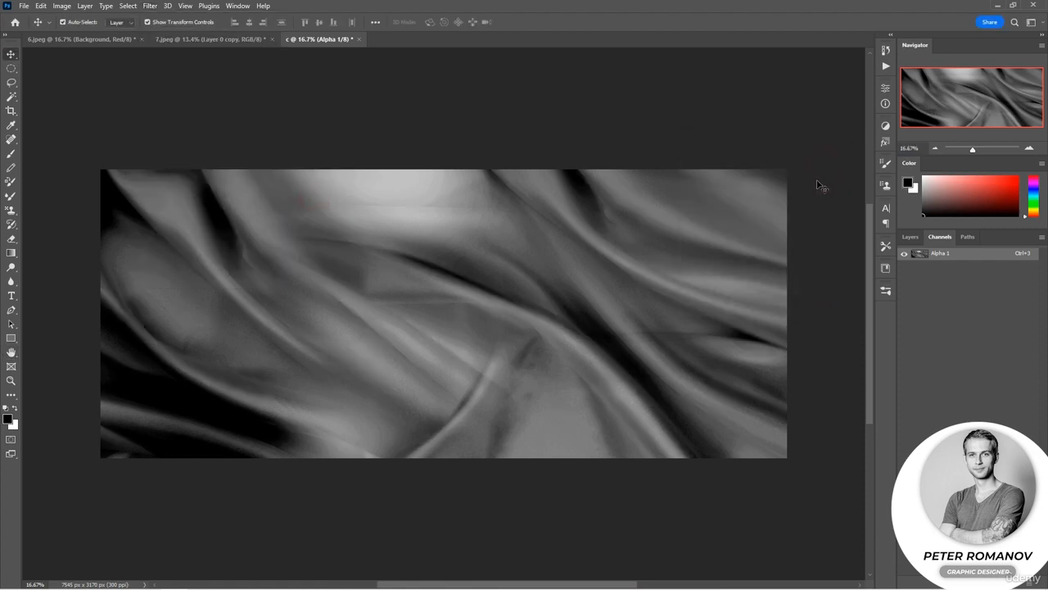
Save the blurred channel document on the computer as d.psd in the 10.3 folder.
{"action": "left_click", "coordinate": [27, 7]}
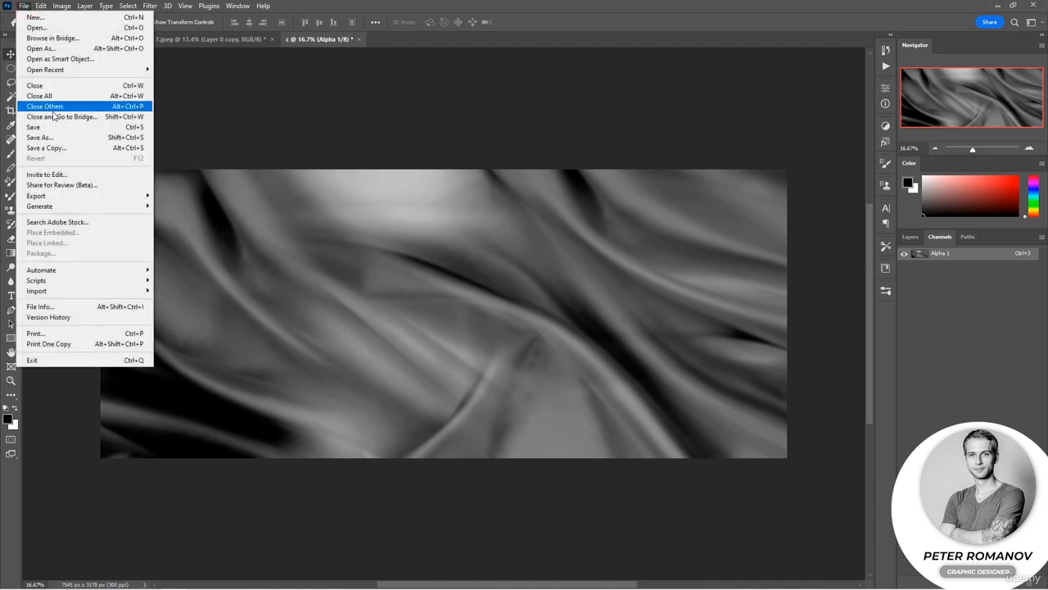
{"action": "left_click", "coordinate": [54, 129]}
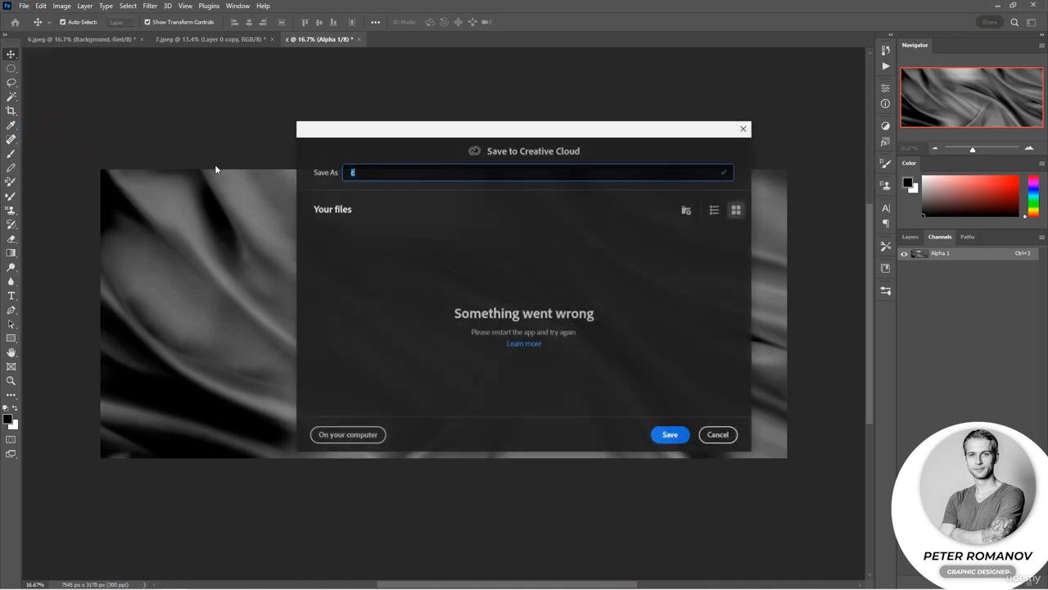
{"action": "left_click", "coordinate": [352, 436]}
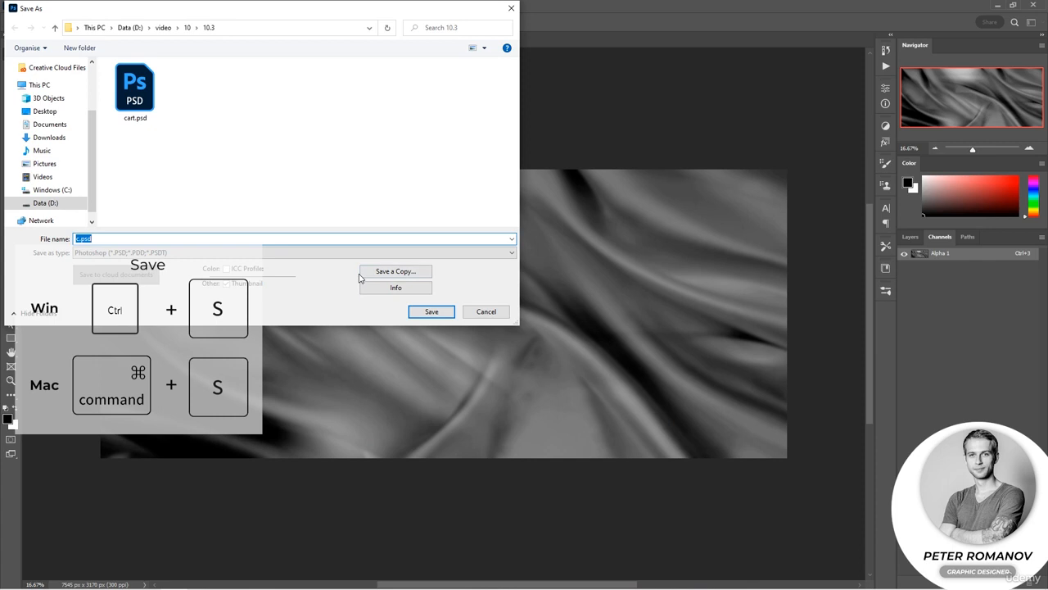
{"action": "type", "text": "d"}
{"action": "key", "text": "Return"}
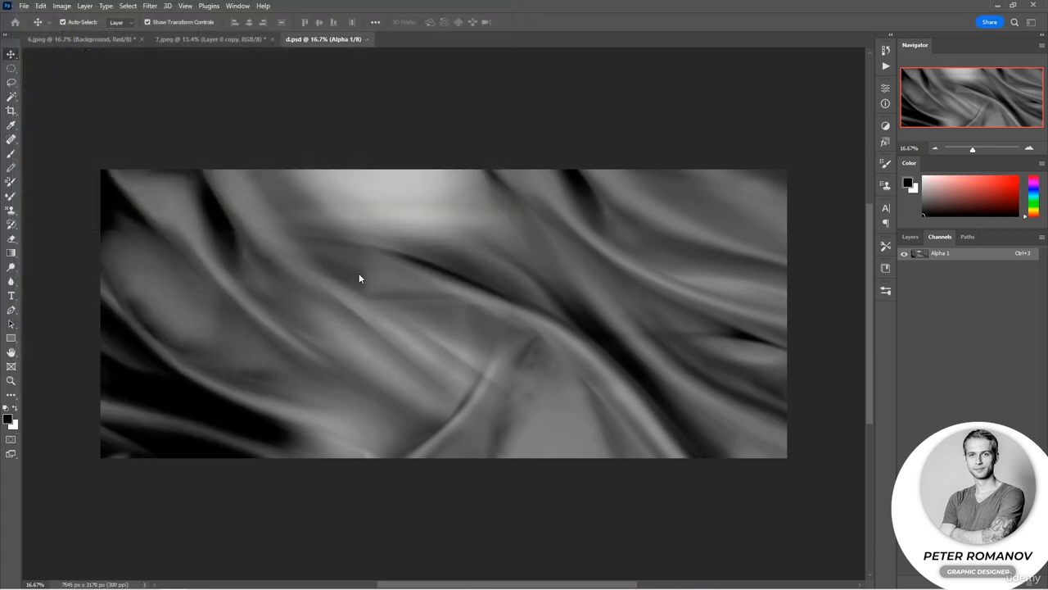
Restore the RGB composite view in 6.jpeg, and show and select the pattern layer.
{"action": "left_click", "coordinate": [104, 40]}
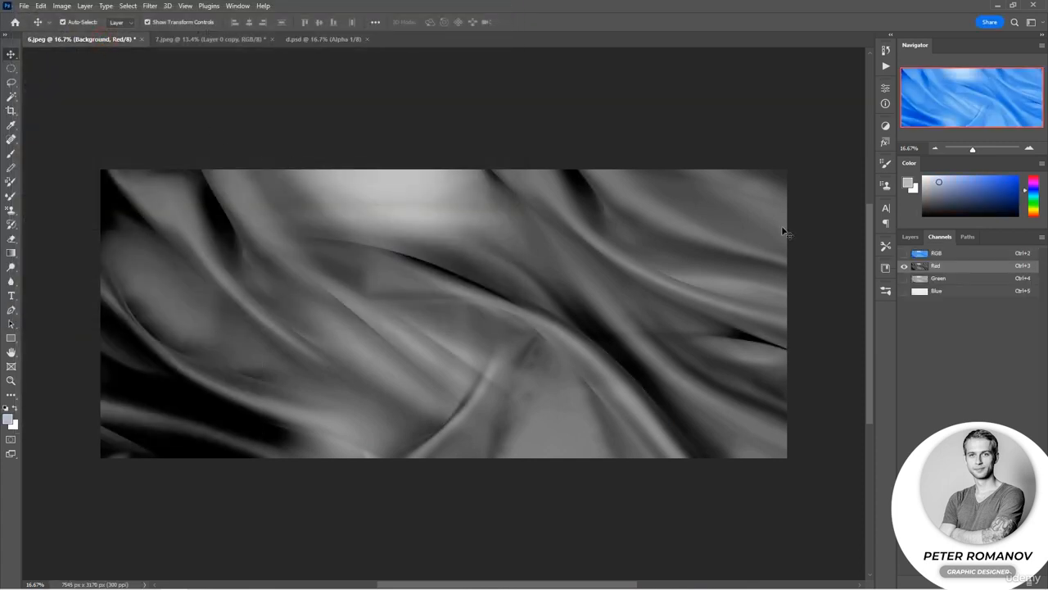
{"action": "left_click", "coordinate": [936, 254]}
{"action": "left_click", "coordinate": [909, 237]}
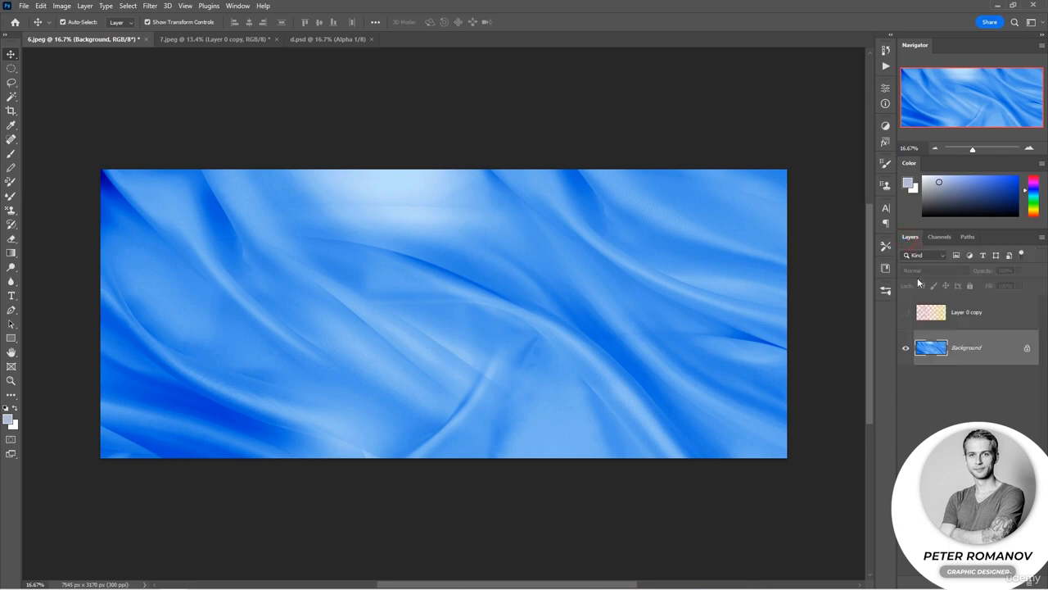
{"action": "left_click", "coordinate": [906, 312]}
{"action": "left_click", "coordinate": [968, 325]}
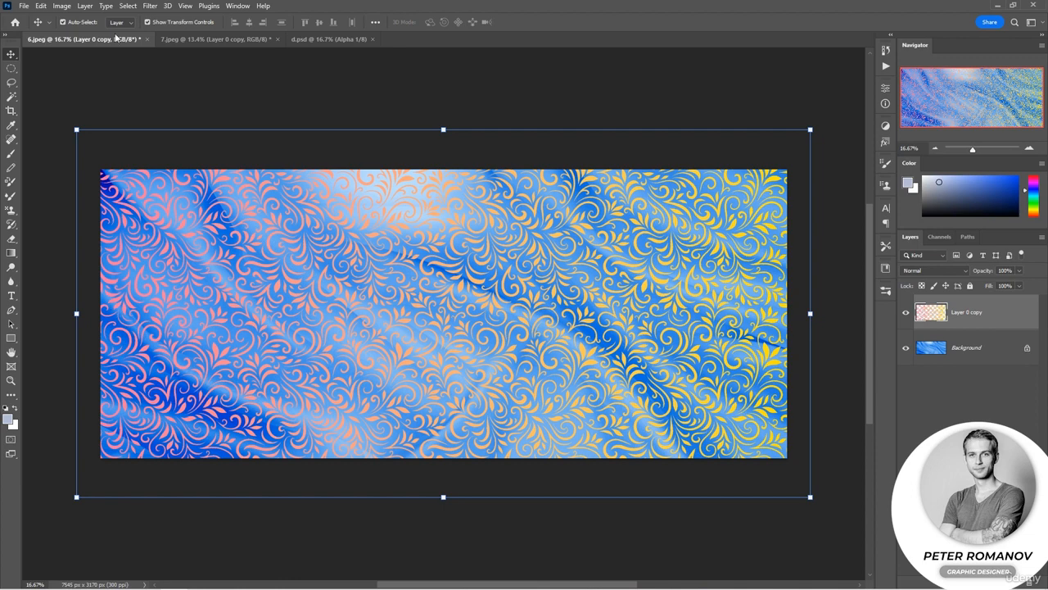
Displace the pattern layer with the d.psd map at 100 horizontal and vertical scale, using Stretch To Fit and Repeat Edge Pixels.
{"action": "left_click", "coordinate": [148, 6]}
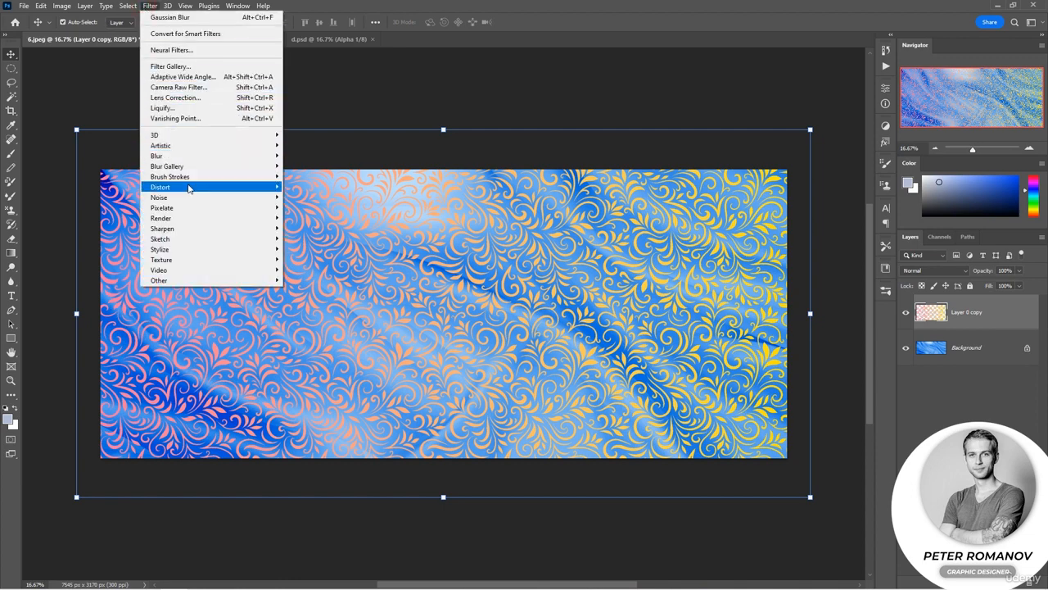
{"action": "mouse_move", "coordinate": [190, 188]}
{"action": "left_click", "coordinate": [329, 199]}
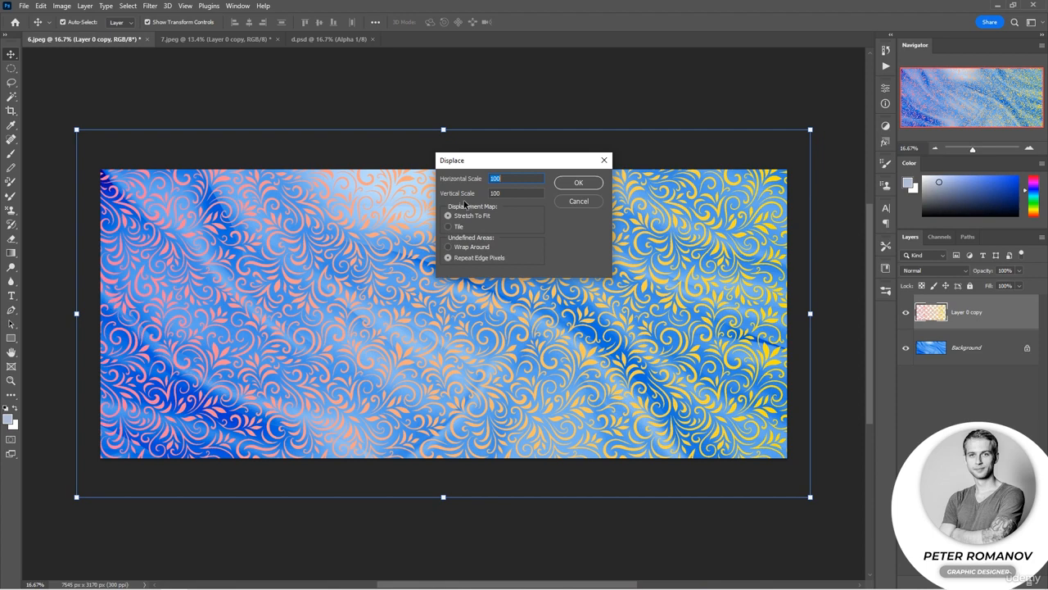
{"action": "left_click", "coordinate": [578, 182]}
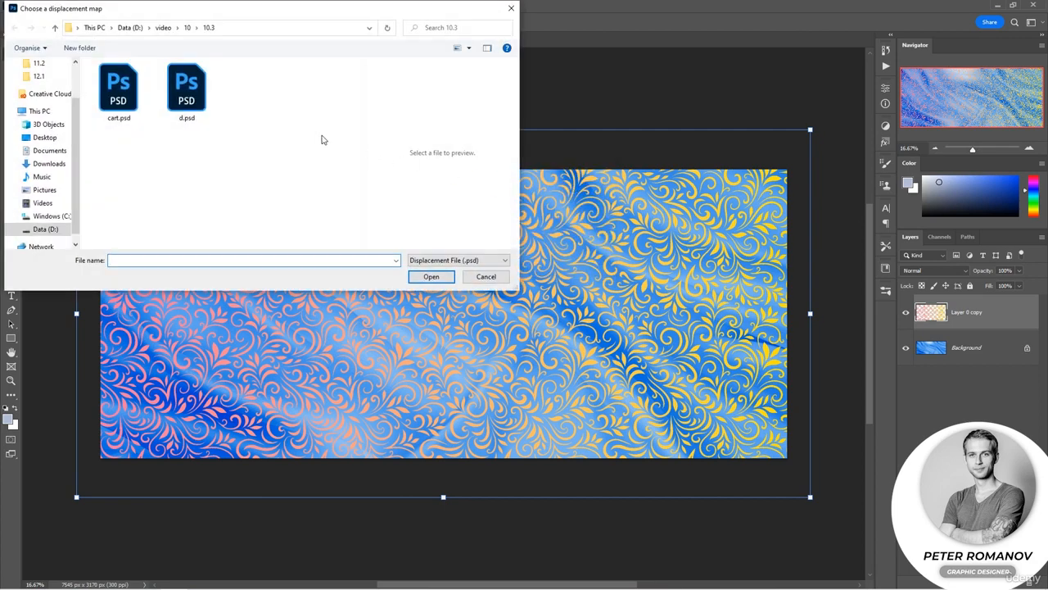
{"action": "left_click", "coordinate": [190, 87]}
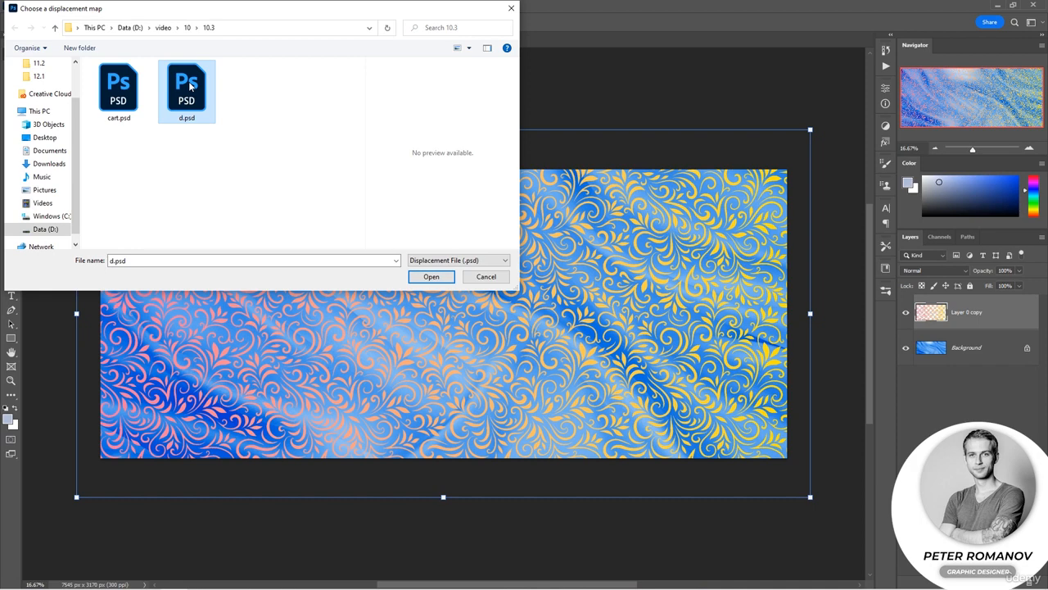
{"action": "left_click", "coordinate": [431, 276]}
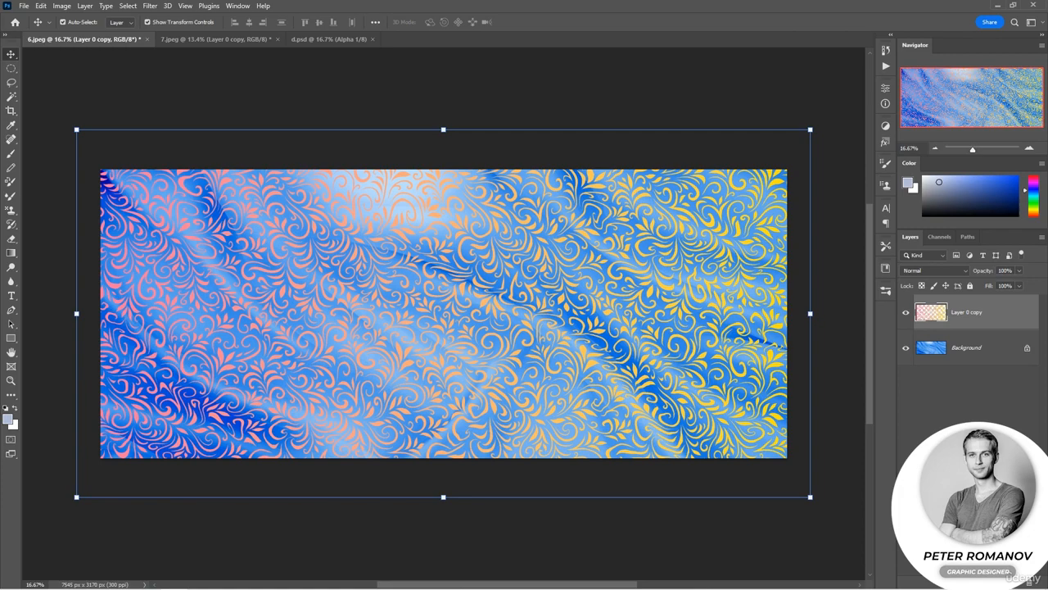
Set the pattern layer's blend mode to Overlay and deselect the layer.
{"action": "left_click", "coordinate": [934, 270]}
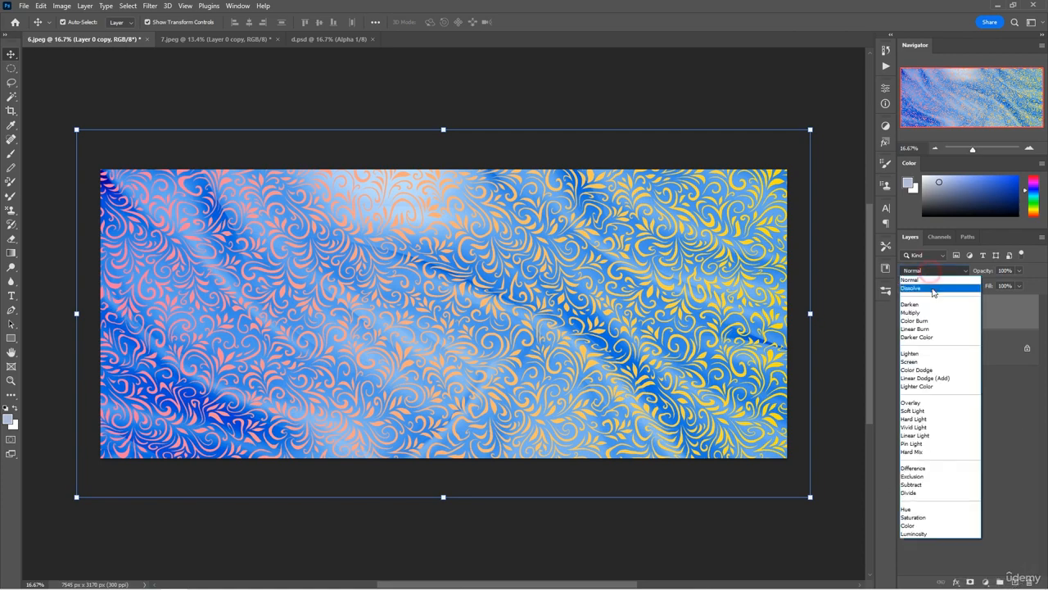
{"action": "left_click", "coordinate": [939, 402]}
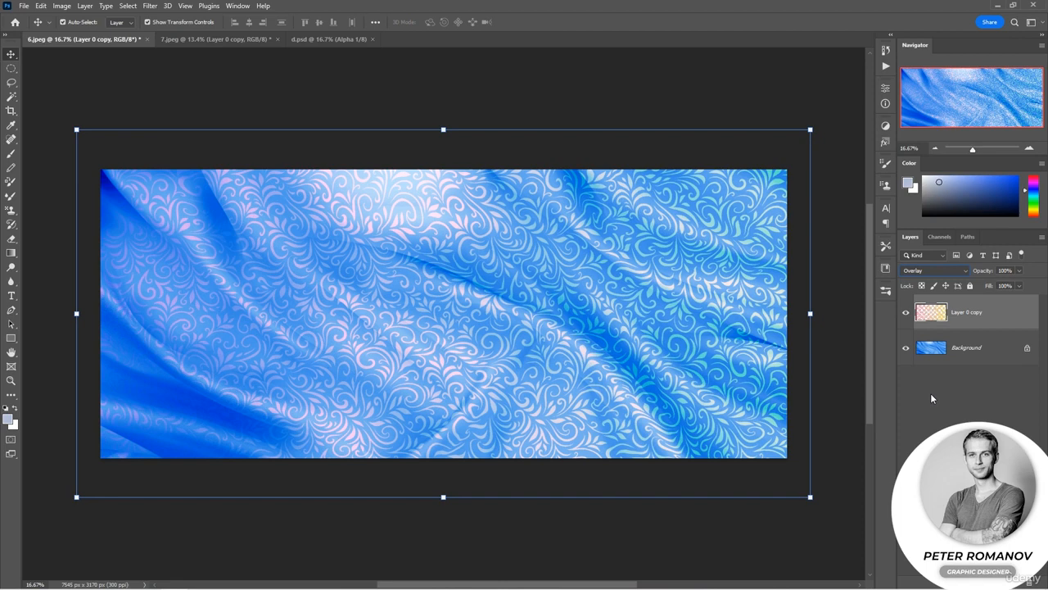
{"action": "left_click", "coordinate": [931, 397]}
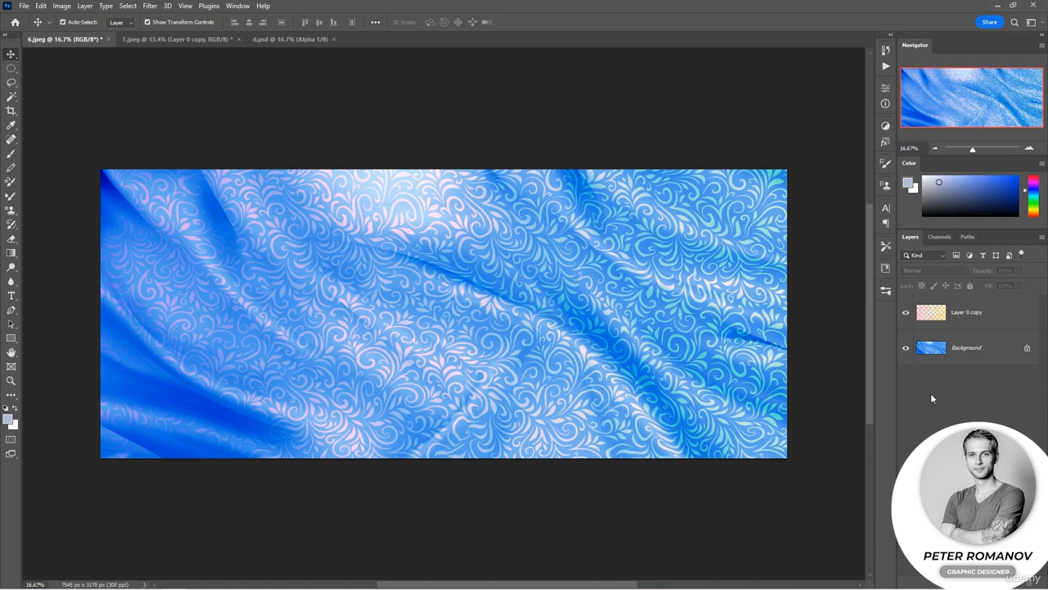
Load the pattern layer's outline as a selection and copy that area of the Background to a new layer.
{"action": "left_click", "coordinate": [935, 319], "text": "ctrl"}
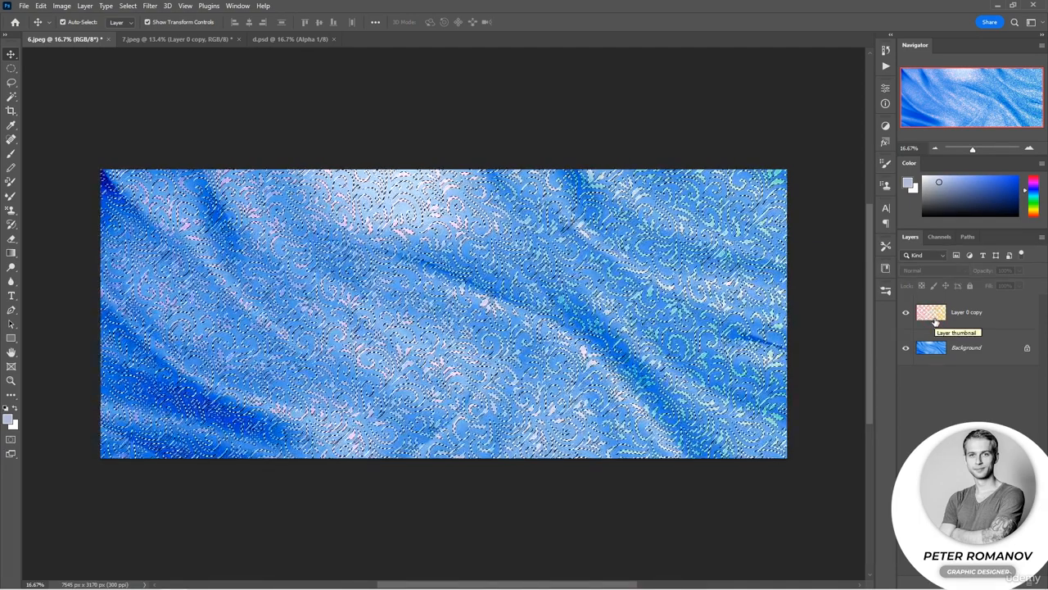
{"action": "left_click", "coordinate": [959, 349]}
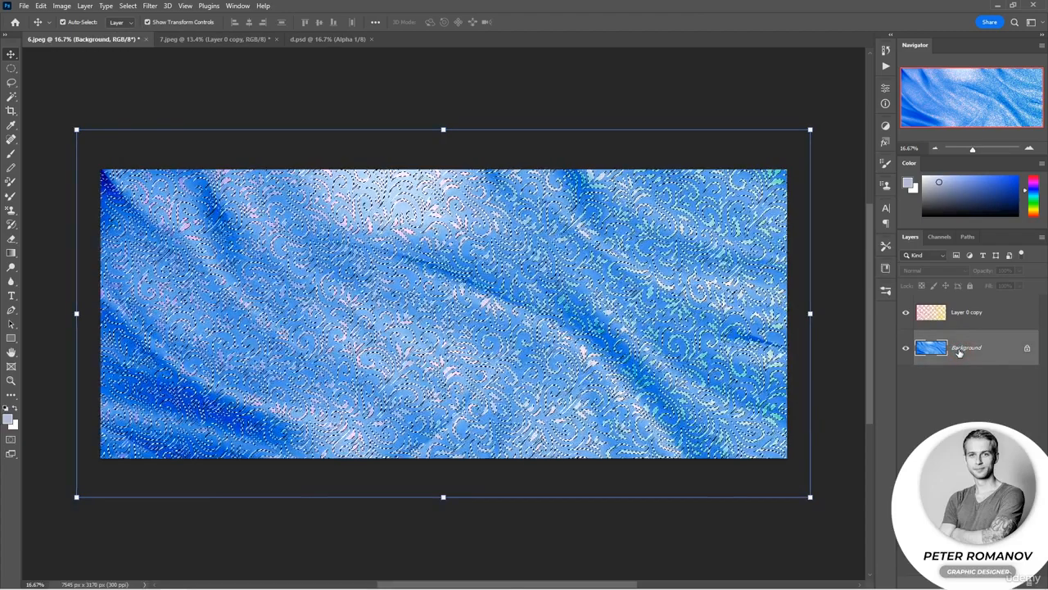
{"action": "key", "text": "ctrl+j"}
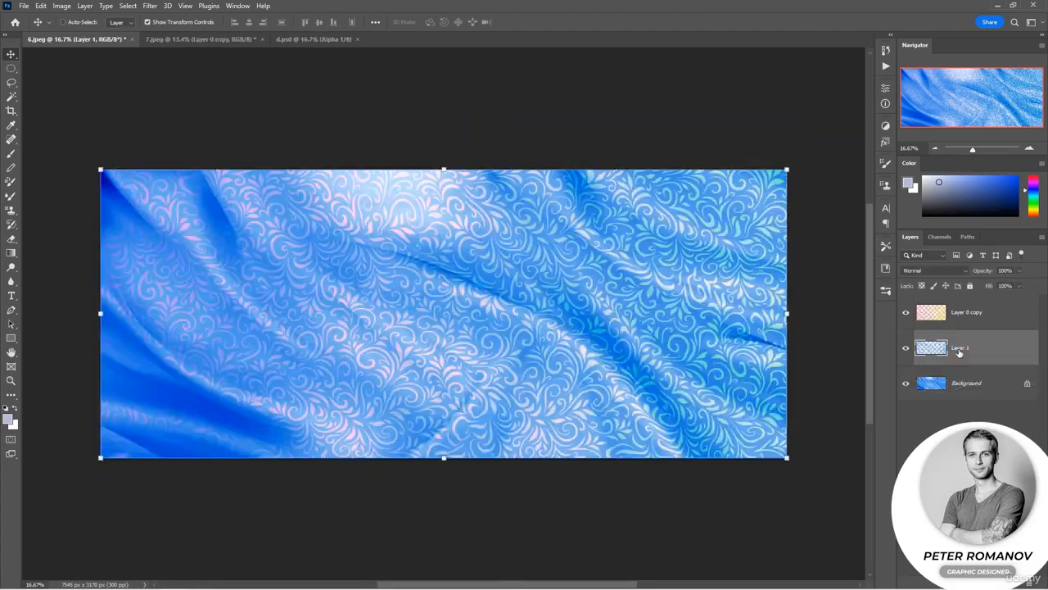
Hide the pattern and Background layers to inspect the copied fabric cut-out alone, and show all layers again.
{"action": "left_click", "coordinate": [906, 312]}
{"action": "left_click", "coordinate": [906, 382]}
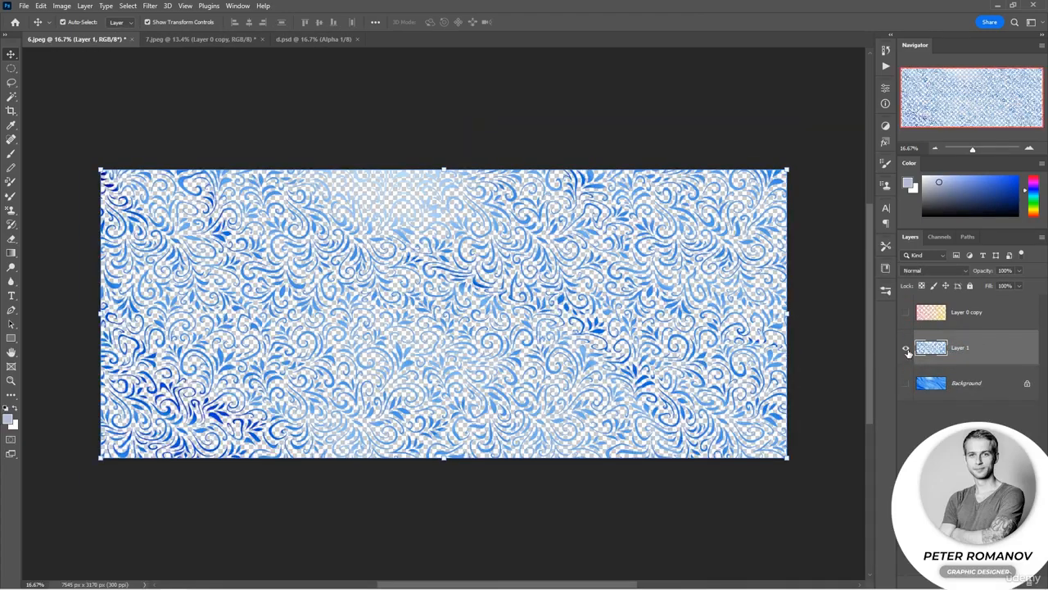
{"action": "left_click", "coordinate": [907, 348], "text": "alt"}
{"action": "left_click", "coordinate": [961, 349], "text": "ctrl"}
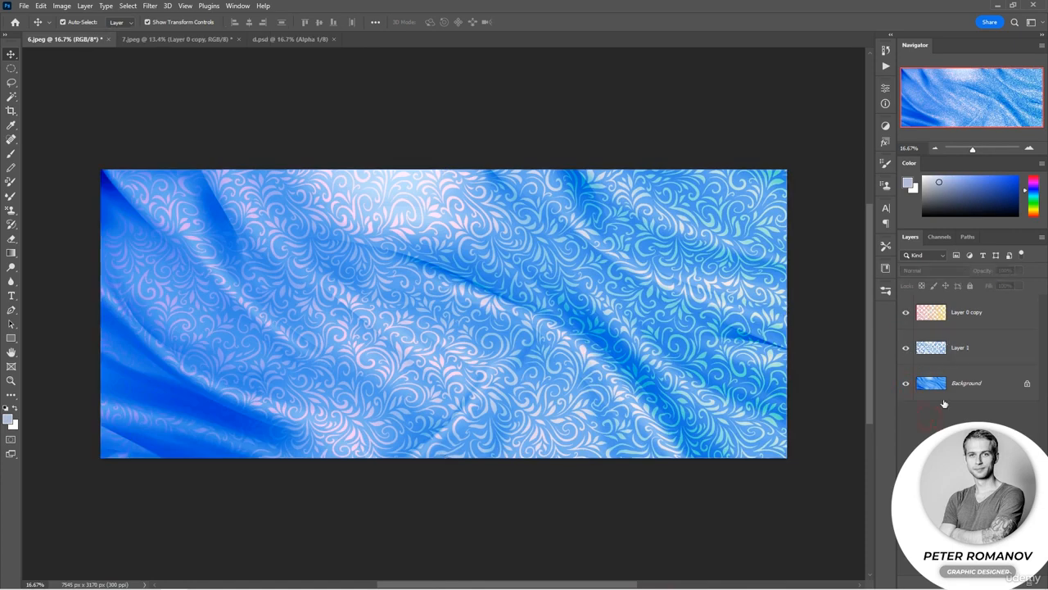
Desaturate the copied fabric cut-out layer beneath the pattern.
{"action": "left_click", "coordinate": [963, 351]}
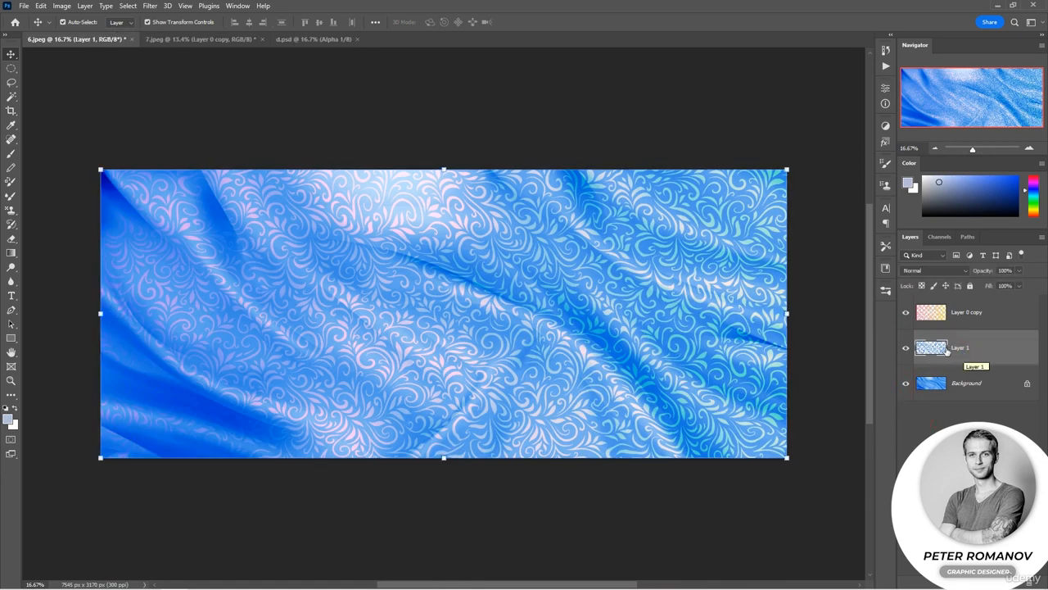
{"action": "left_click", "coordinate": [70, 8]}
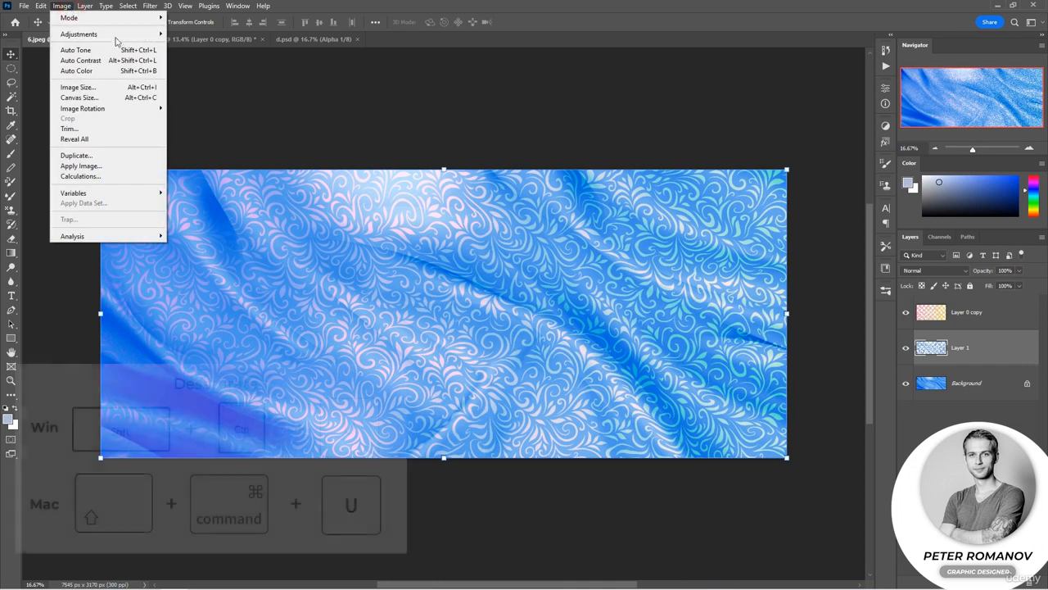
{"action": "mouse_move", "coordinate": [114, 35]}
{"action": "left_click", "coordinate": [198, 251]}
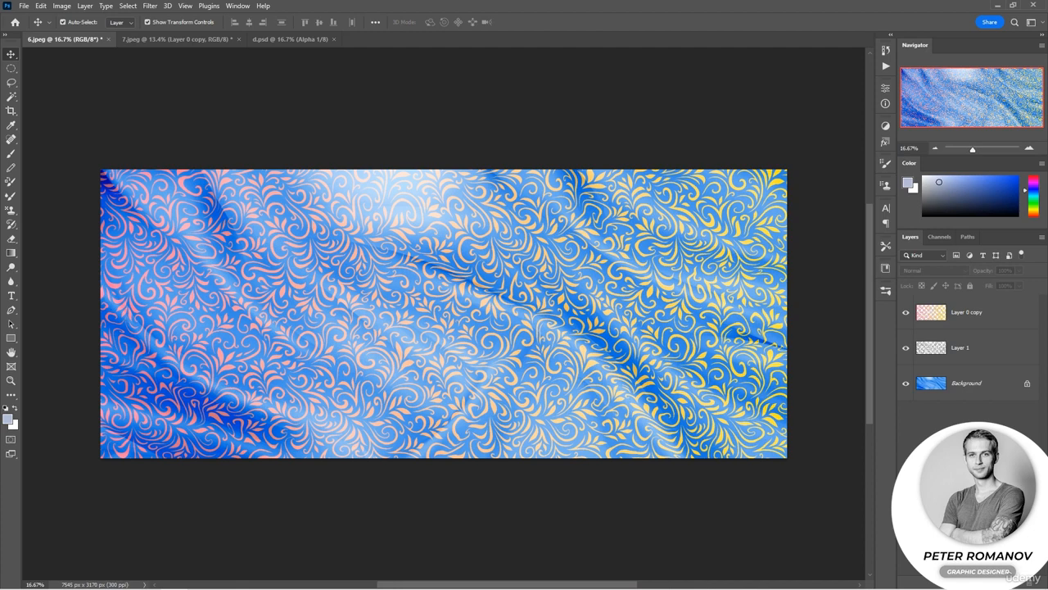
Lower the desaturated cut-out layer's opacity to 67%.
{"action": "left_click", "coordinate": [991, 323]}
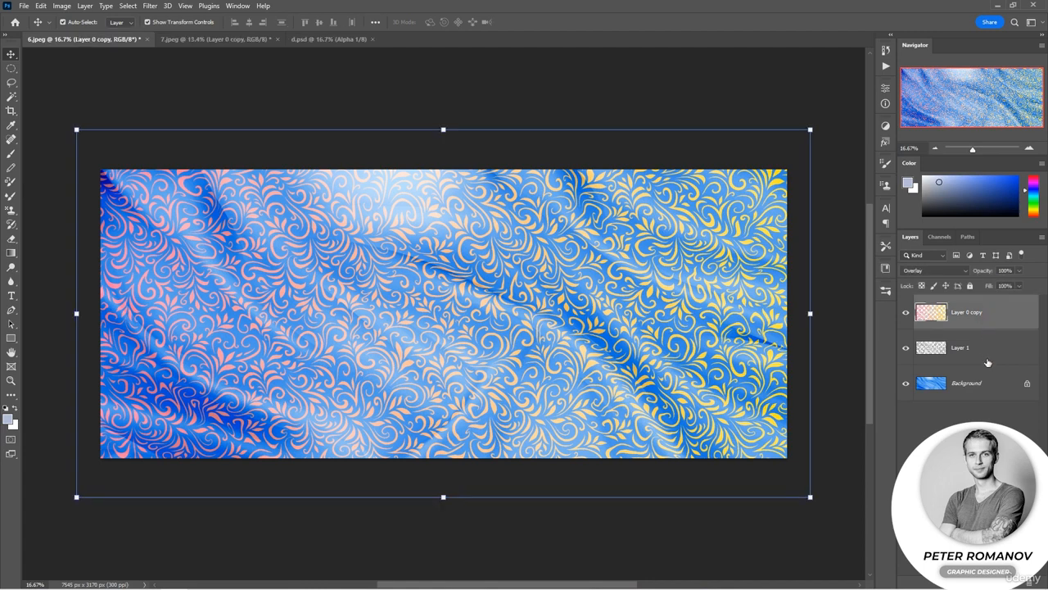
{"action": "left_click", "coordinate": [986, 357]}
{"action": "left_click_drag", "start_coordinate": [984, 275], "coordinate": [978, 276]}
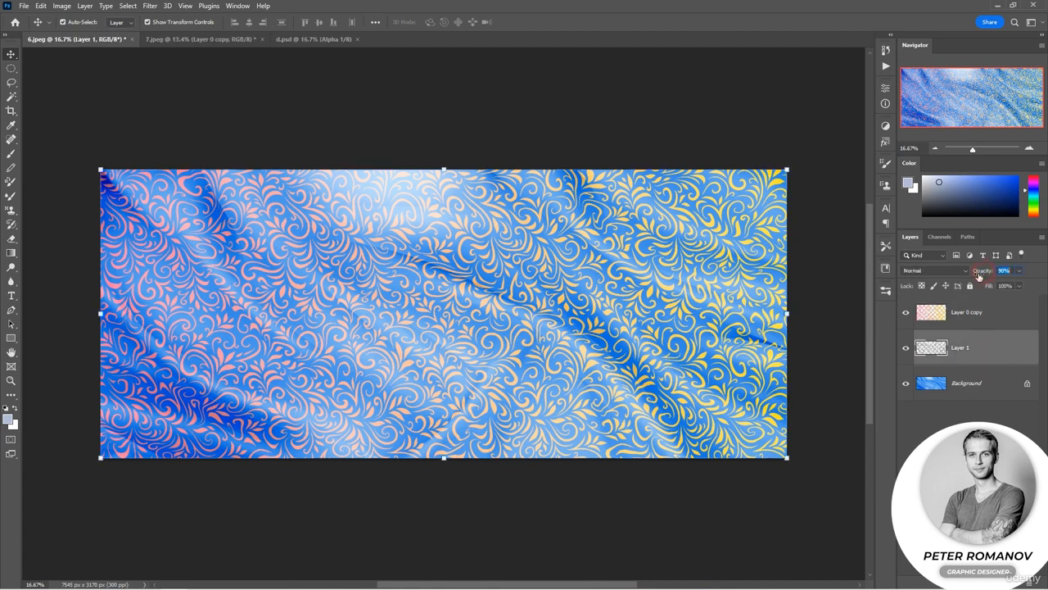
Apply a Brightness/Contrast adjustment of brightness -20 and contrast 15 to the desaturated cut-out layer.
{"action": "left_click", "coordinate": [64, 5]}
{"action": "mouse_move", "coordinate": [93, 34]}
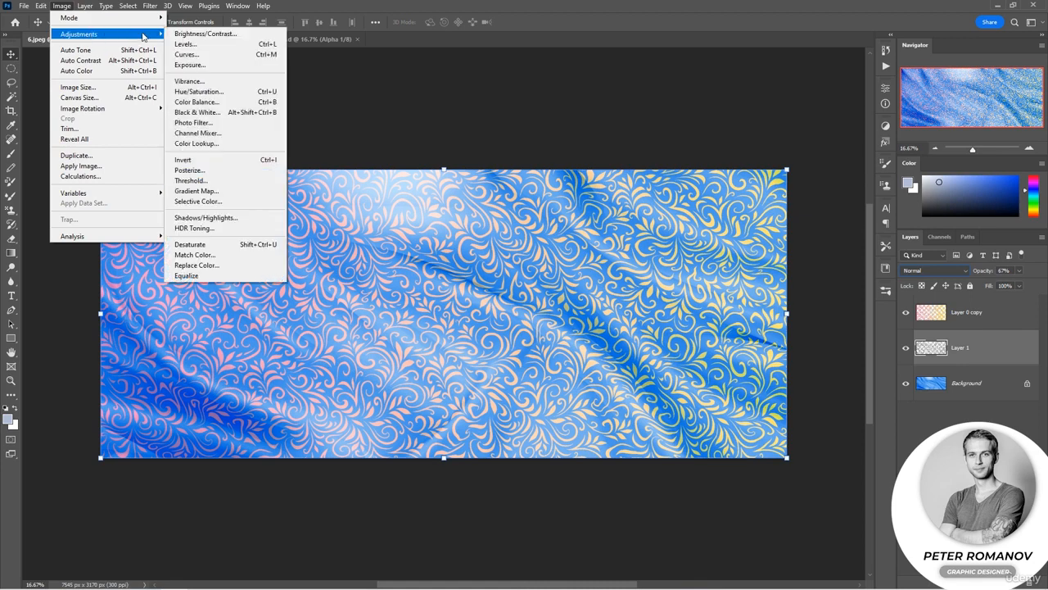
{"action": "left_click", "coordinate": [200, 34]}
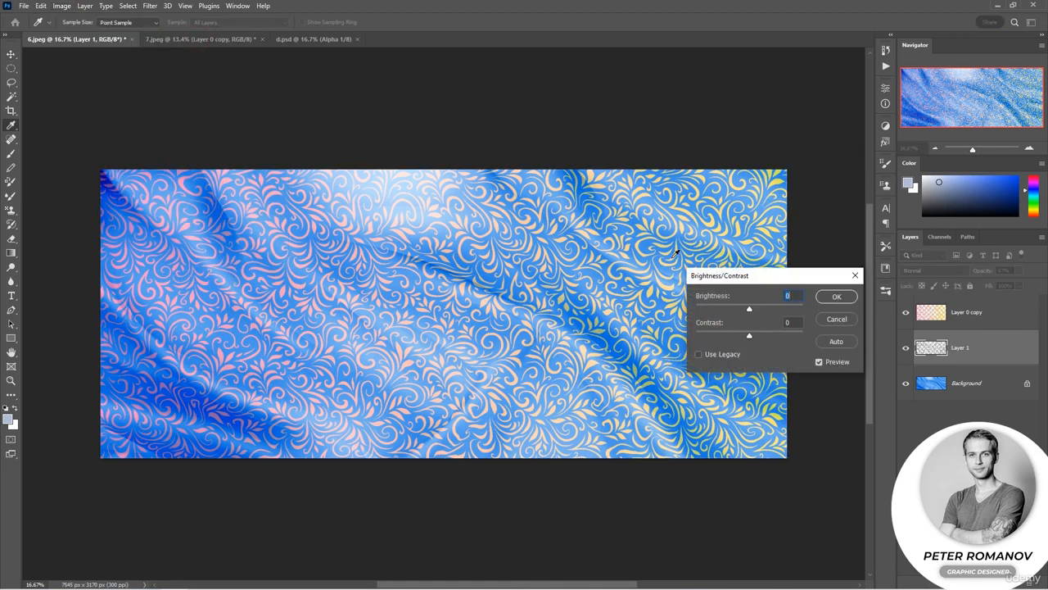
{"action": "left_click_drag", "start_coordinate": [748, 336], "coordinate": [742, 309]}
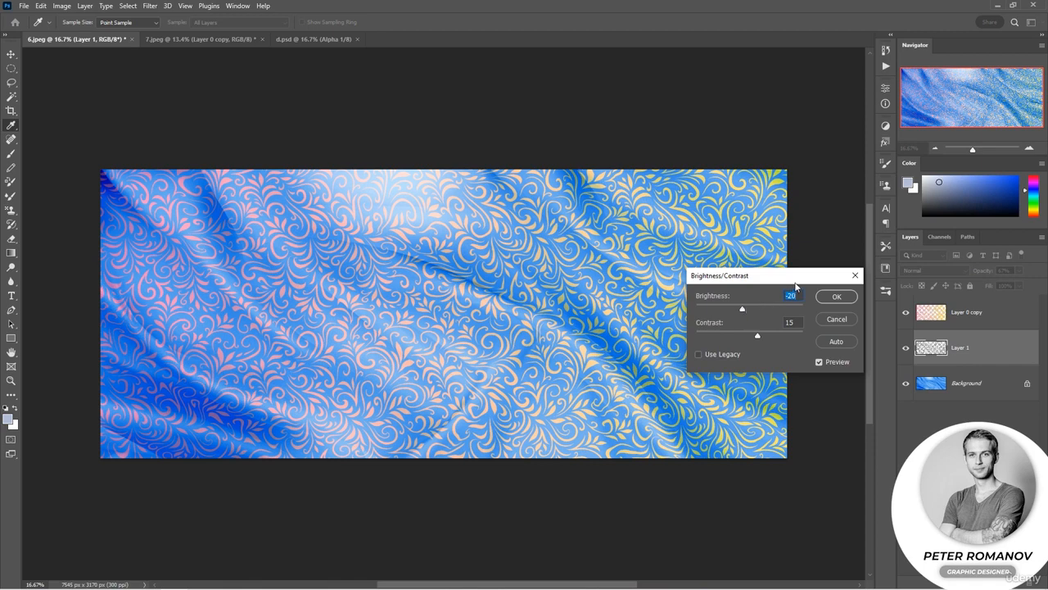
{"action": "left_click", "coordinate": [828, 300]}
{"action": "key", "text": "v"}
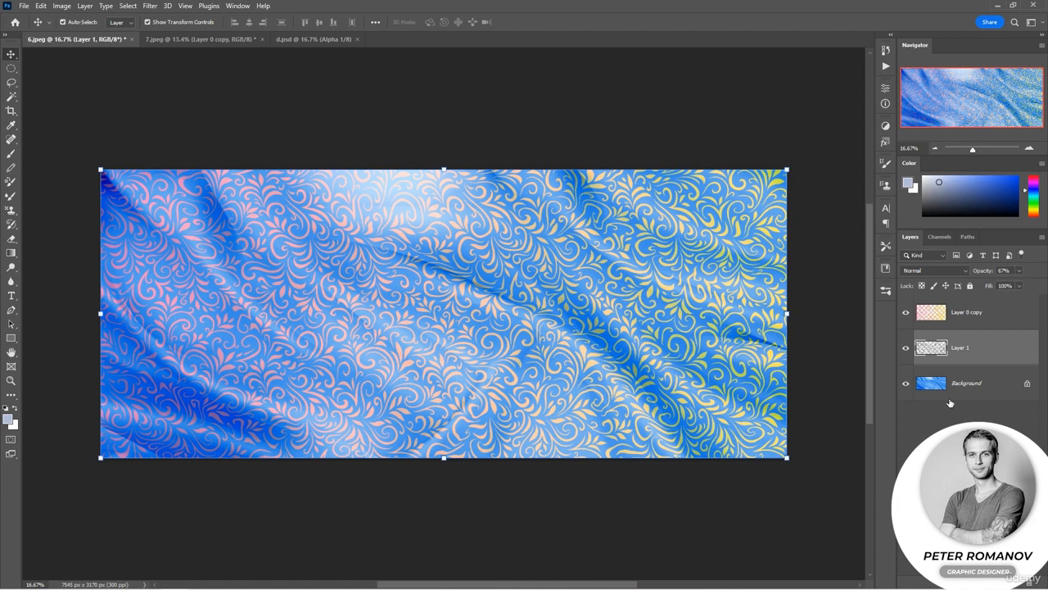
Set the pattern layer's opacity to 92% and adjust its midtones with Color Balance, keeping Preserve Luminosity on.
{"action": "left_click", "coordinate": [978, 316]}
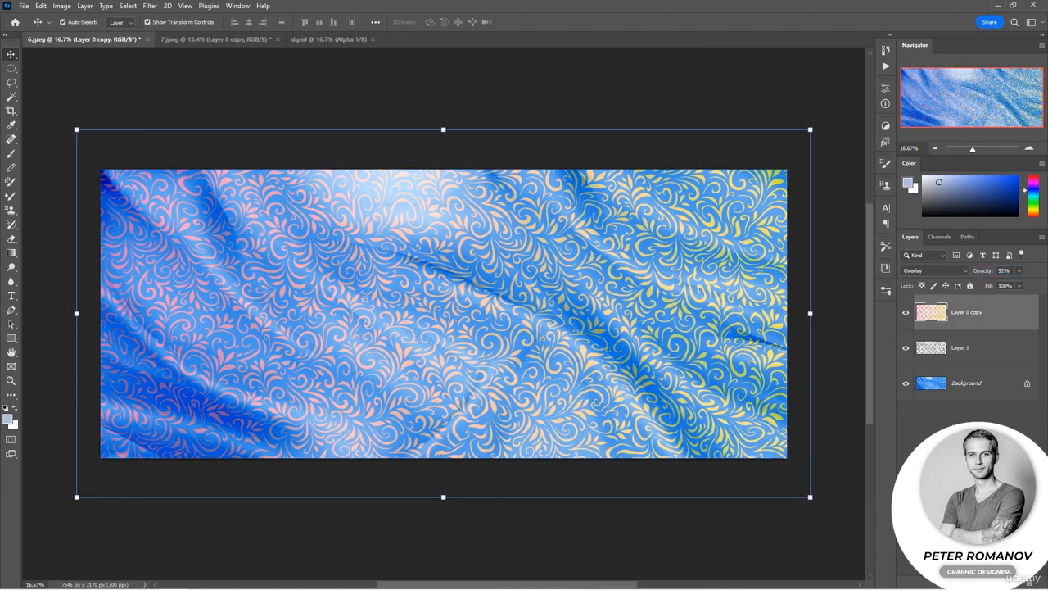
{"action": "left_click", "coordinate": [62, 5]}
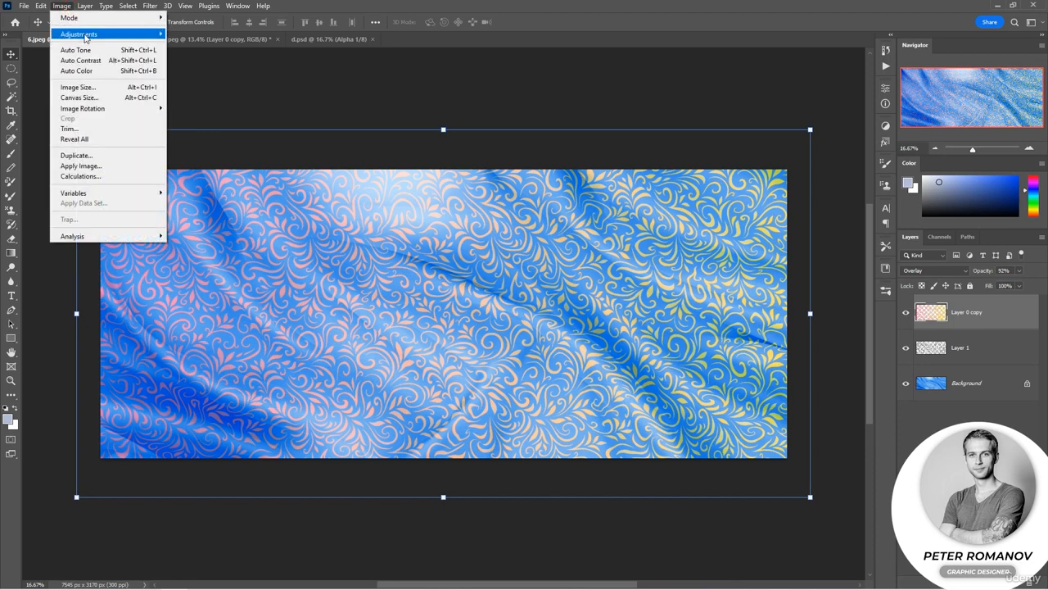
{"action": "mouse_move", "coordinate": [84, 36]}
{"action": "left_click", "coordinate": [211, 99]}
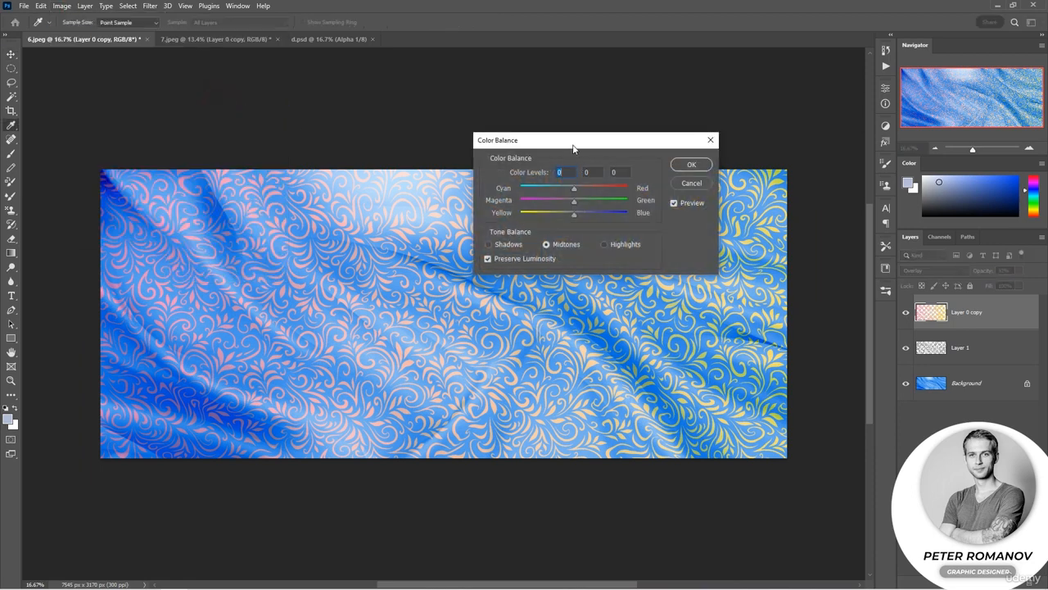
{"action": "left_click_drag", "start_coordinate": [573, 148], "coordinate": [670, 110]}
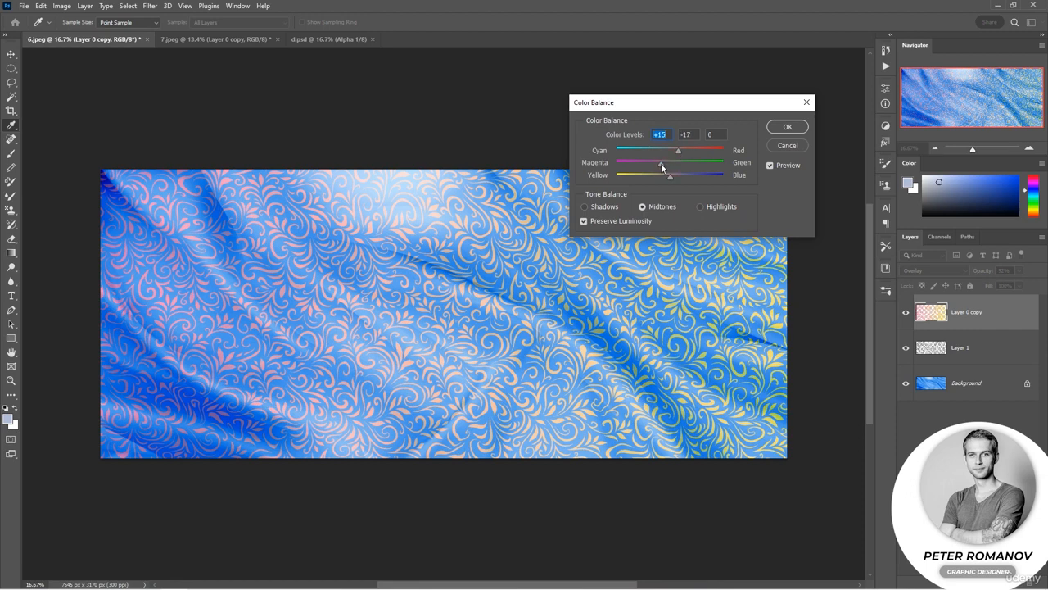
{"action": "left_click_drag", "start_coordinate": [669, 165], "coordinate": [680, 177]}
{"action": "left_click", "coordinate": [680, 177]}
{"action": "left_click_drag", "start_coordinate": [676, 177], "coordinate": [682, 163]}
{"action": "left_click", "coordinate": [674, 153]}
{"action": "left_click", "coordinate": [774, 129]}
{"action": "key", "text": "v"}
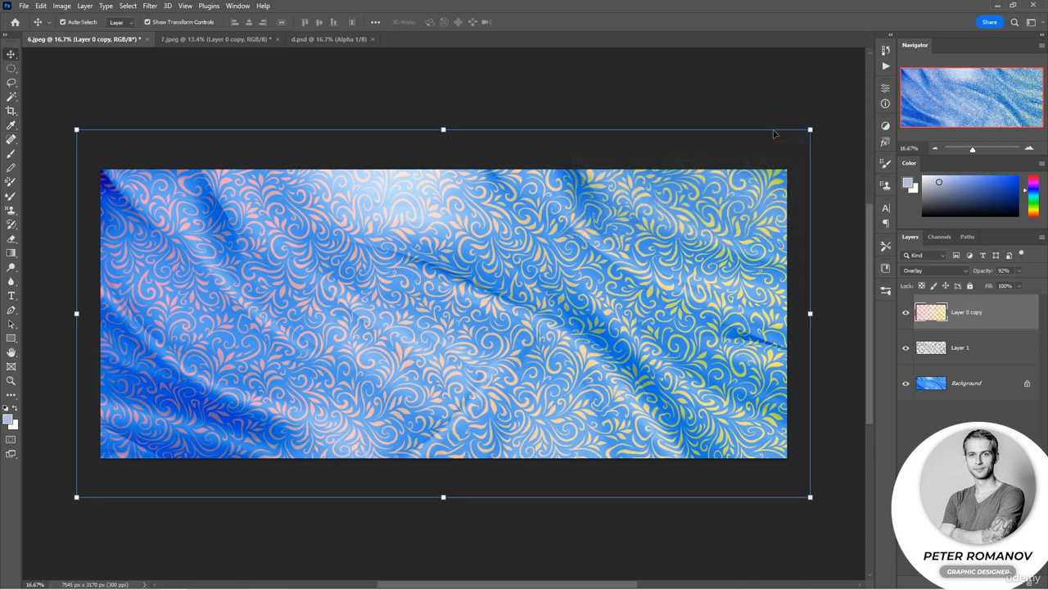
Hide the desaturated cut-out layer beneath the pattern and deselect all layers.
{"action": "left_click", "coordinate": [905, 350]}
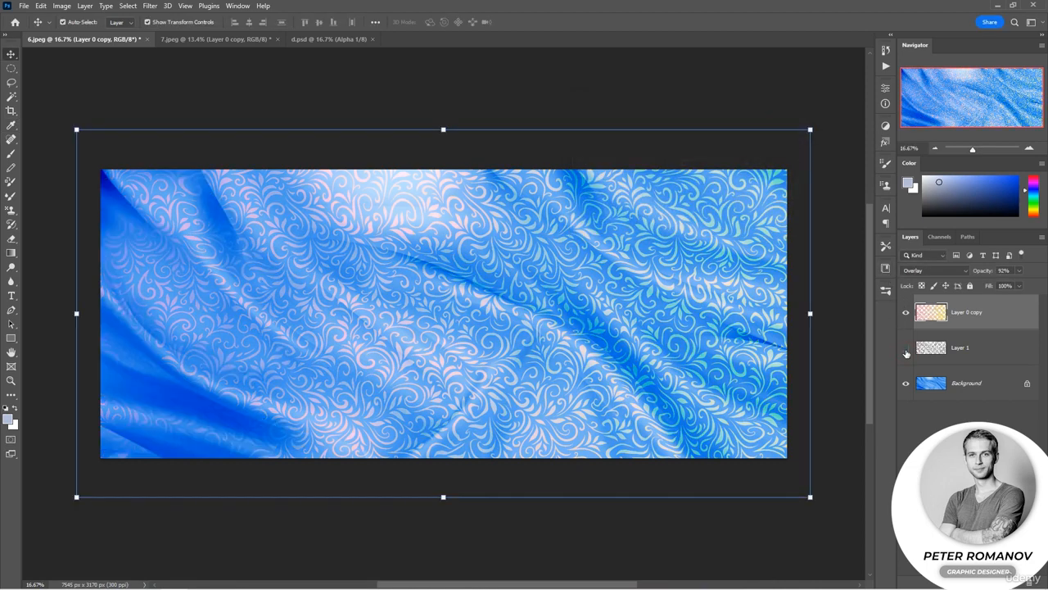
{"action": "left_click", "coordinate": [837, 369]}
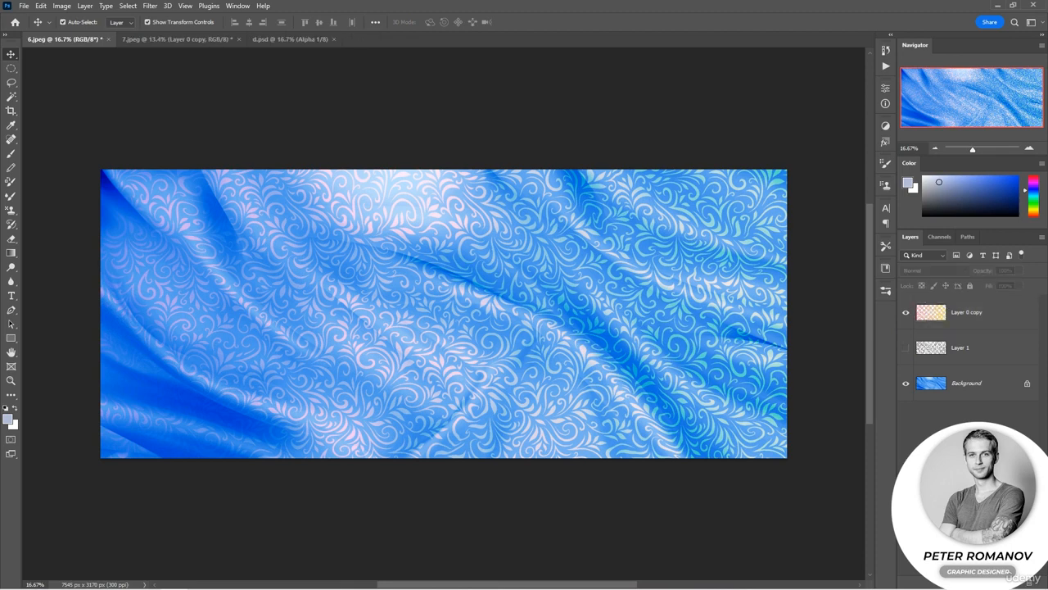